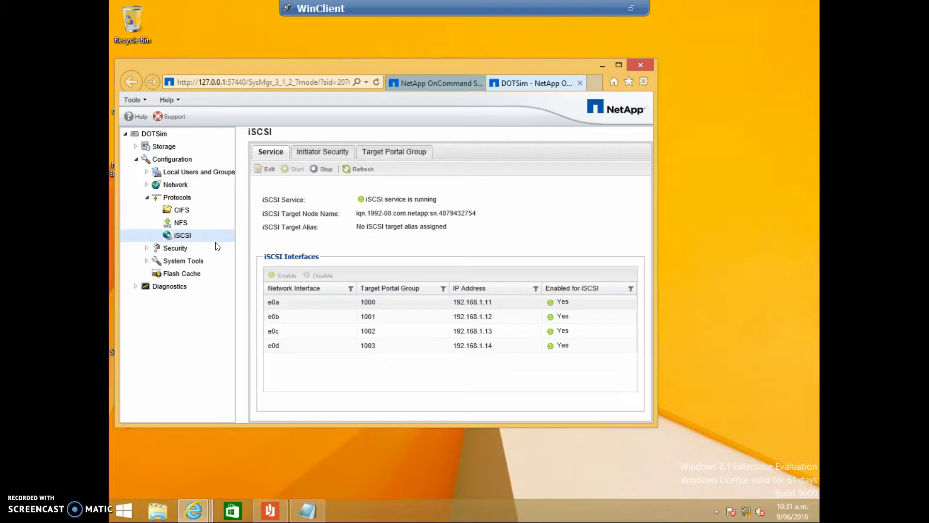
Step: Review the installed licenses and the iSCSI protocol page of DOTSim in NetApp OnCommand System Manager
click(146, 260)
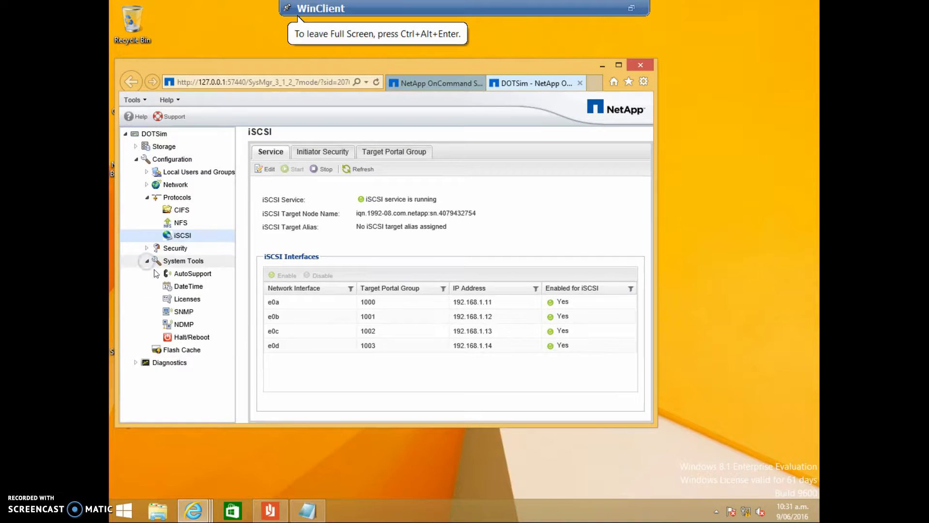
click(189, 299)
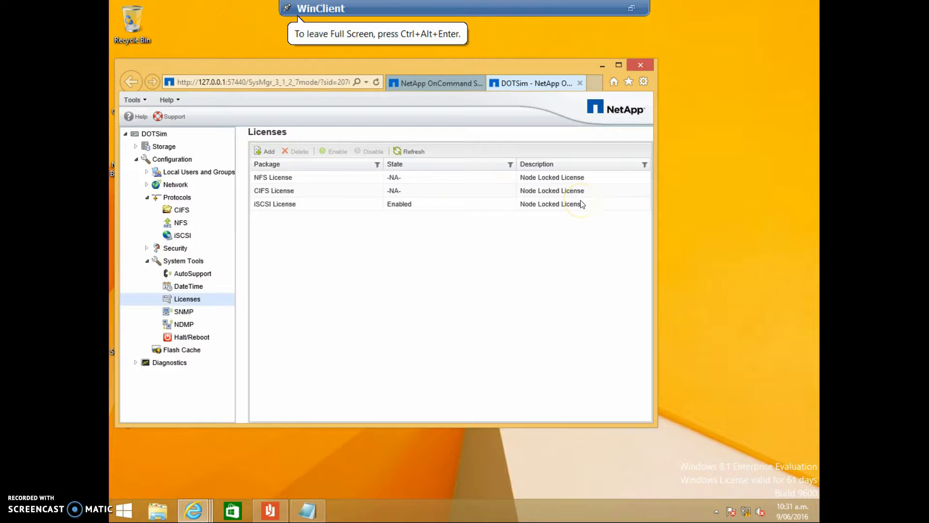
click(147, 260)
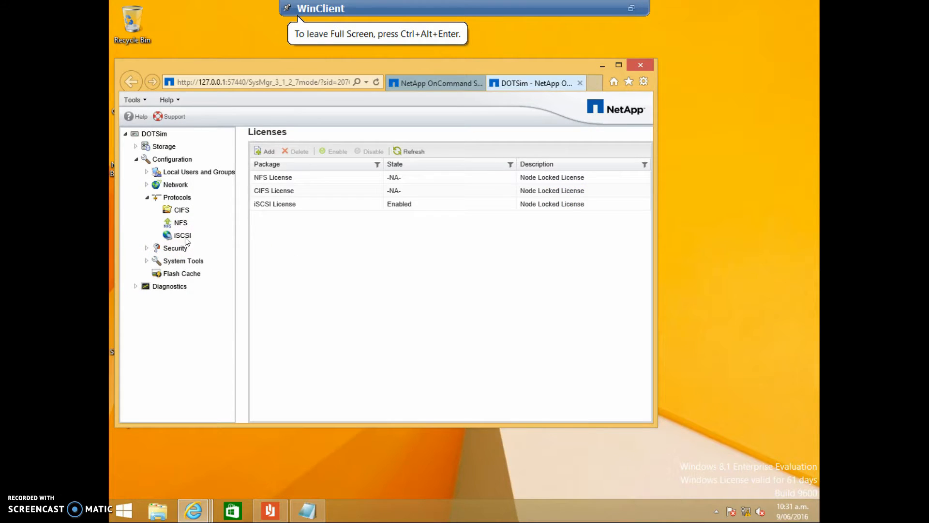
click(184, 236)
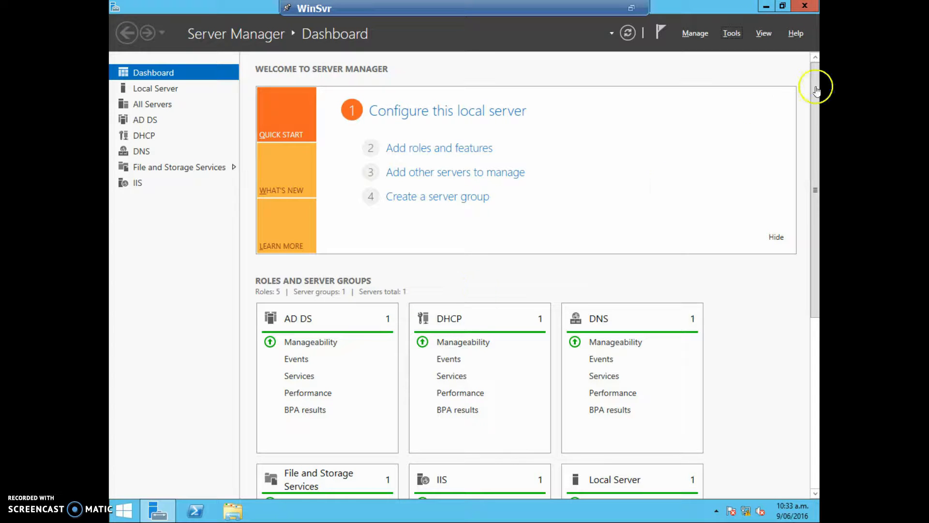
Step: Open the Services console from Server Manager on WinSvr and select the Microsoft iSCSI Initiator Service
click(733, 34)
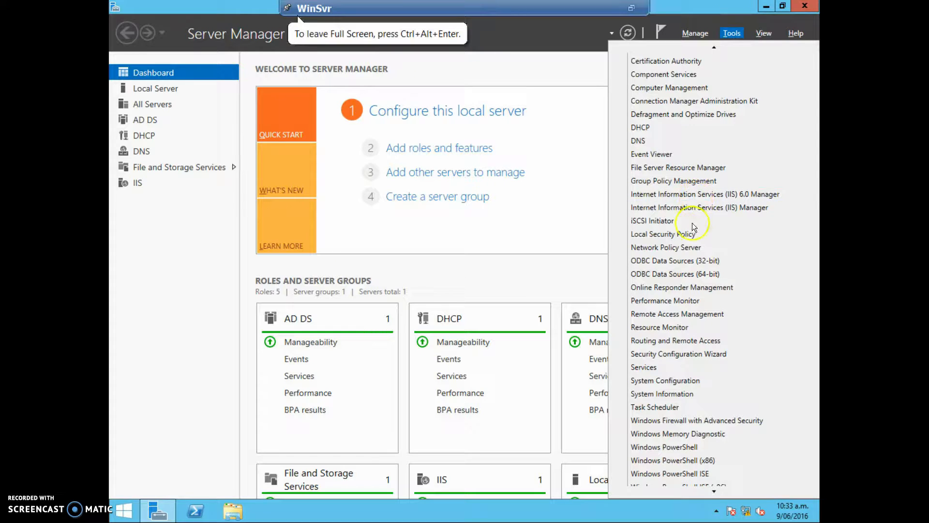
click(649, 367)
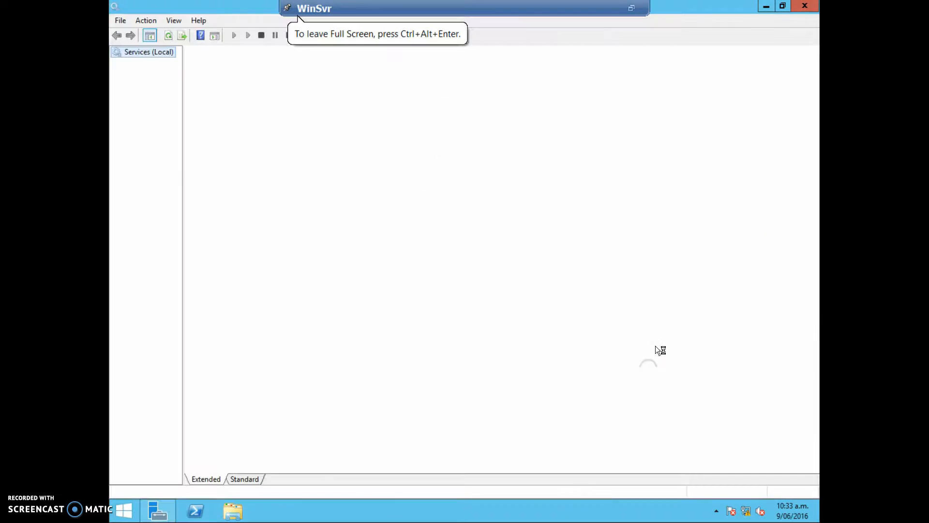
click(385, 299)
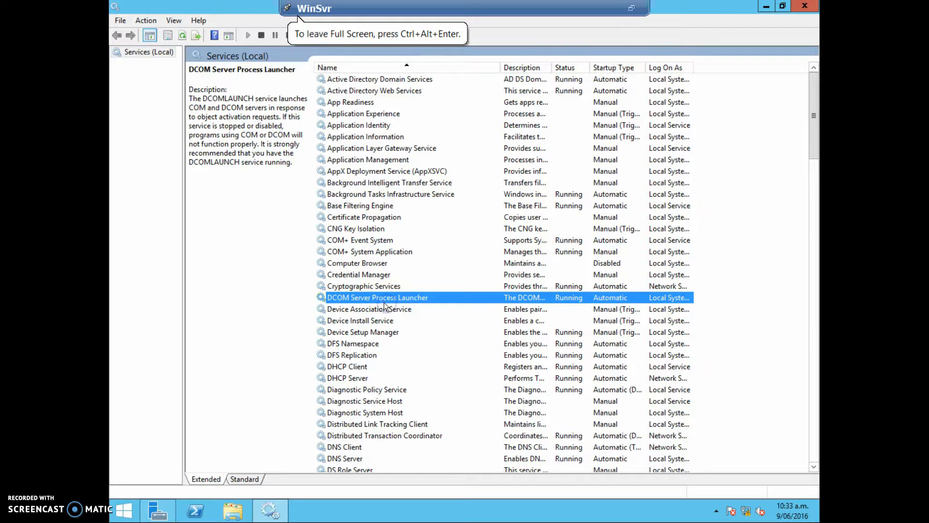
key(m)
click(412, 80)
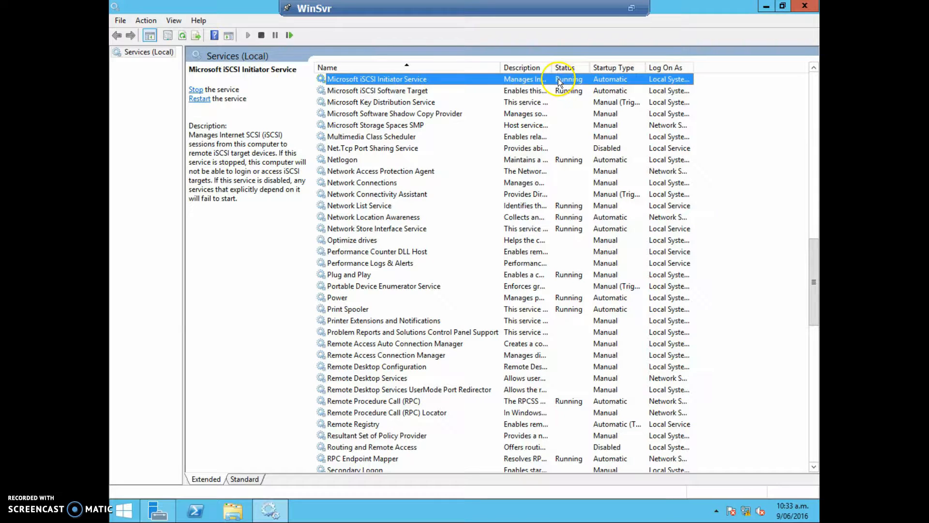
Step: Set the Microsoft iSCSI Initiator Service's startup type to Automatic in its properties and close the Services console
right_click(411, 80)
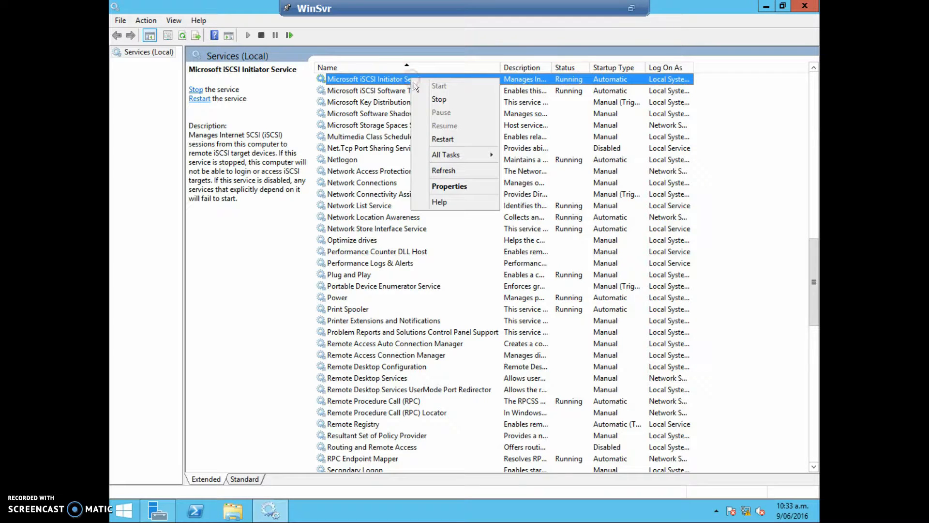
click(448, 186)
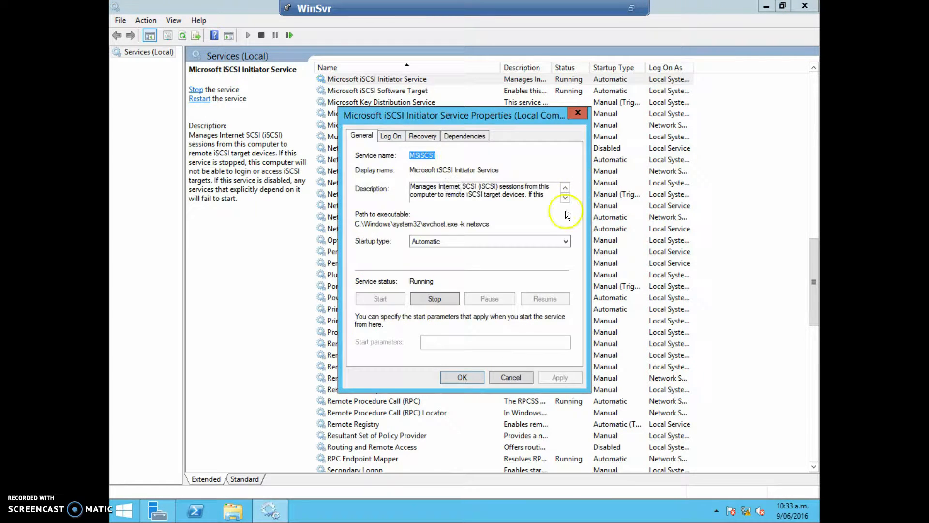
click(565, 240)
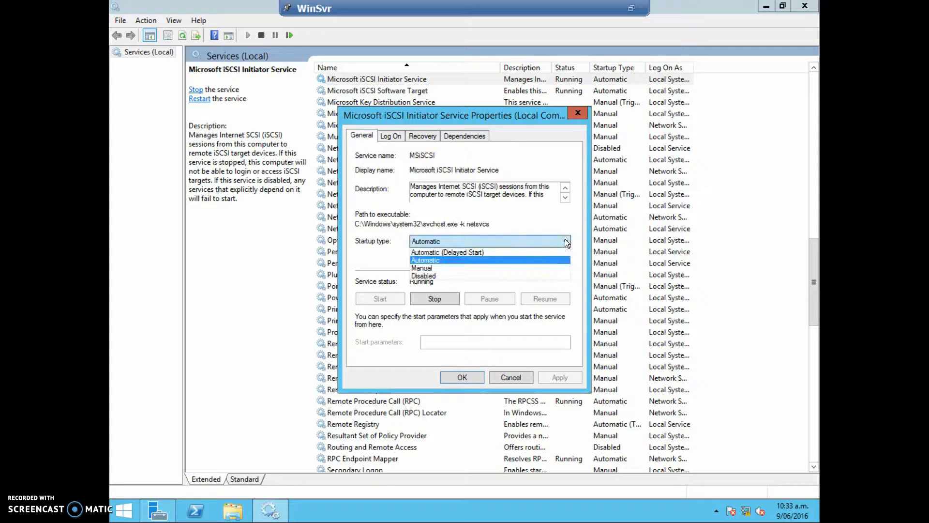
click(425, 261)
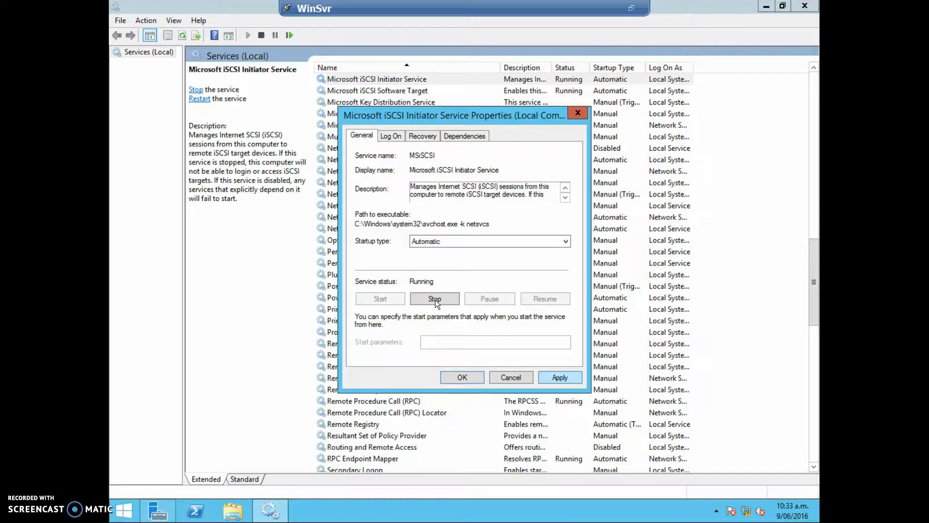
click(460, 380)
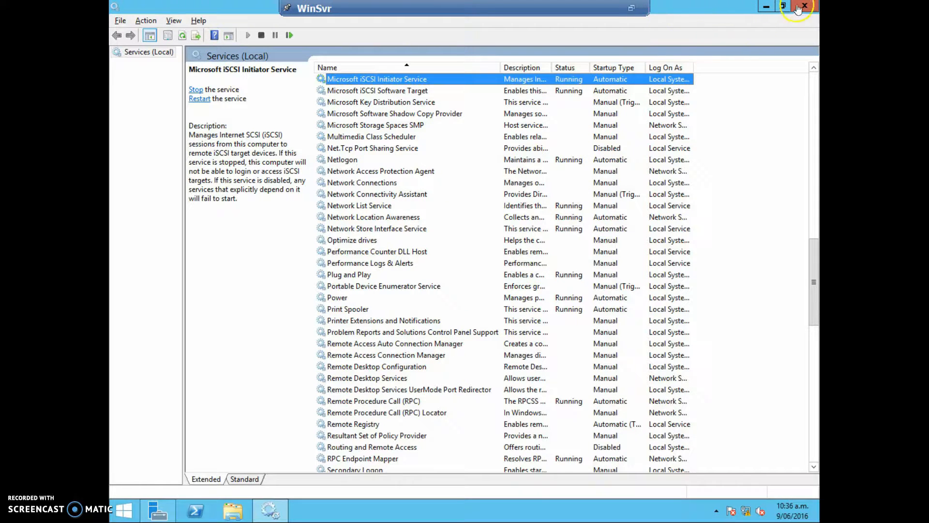
click(804, 6)
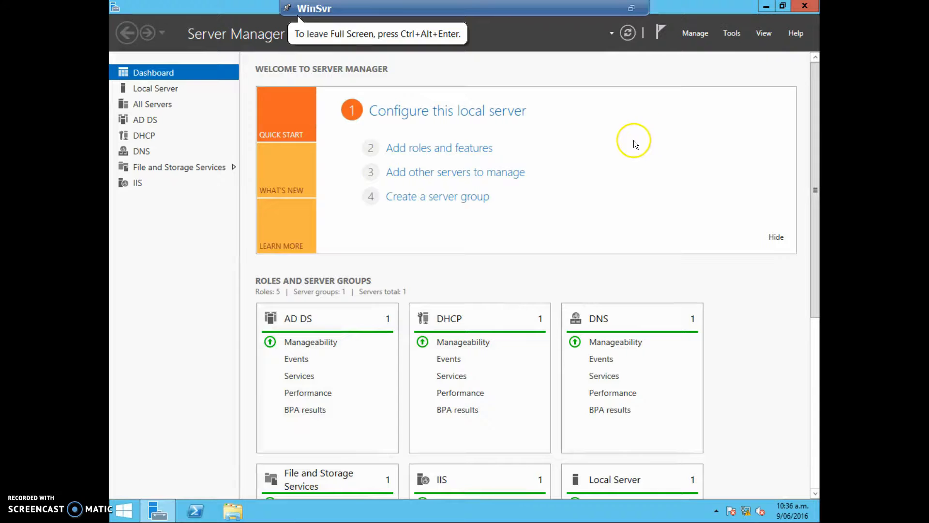
Step: Open the iSCSI Initiator properties and enter 192.168.1.11 as the target portal address for discovery
click(733, 34)
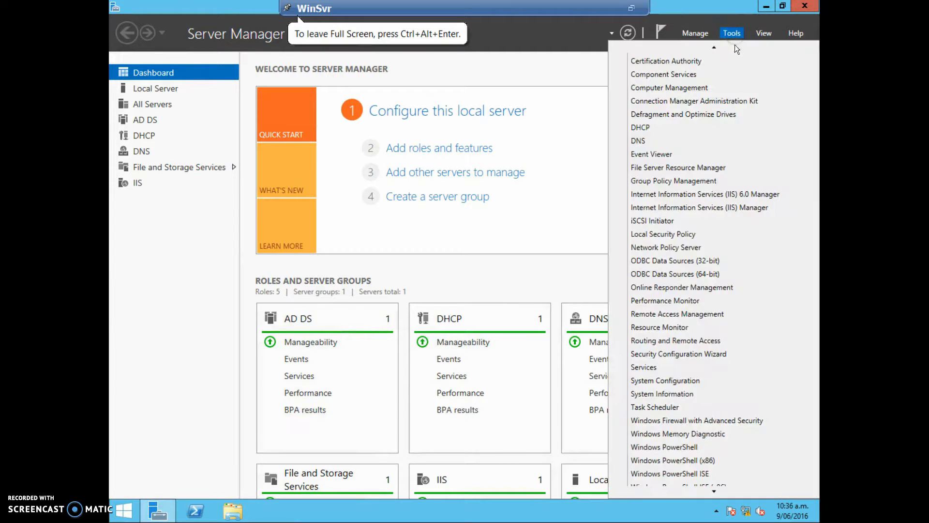
click(663, 236)
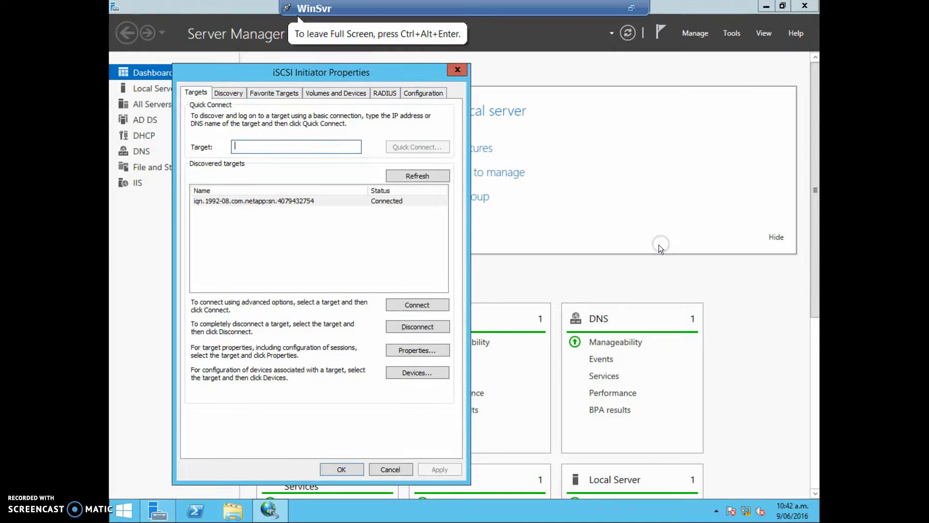
click(239, 93)
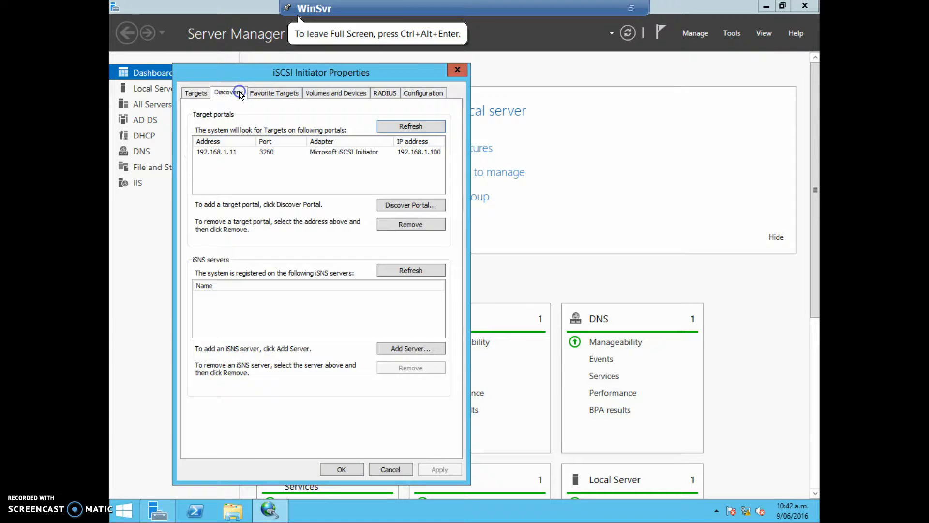
click(388, 205)
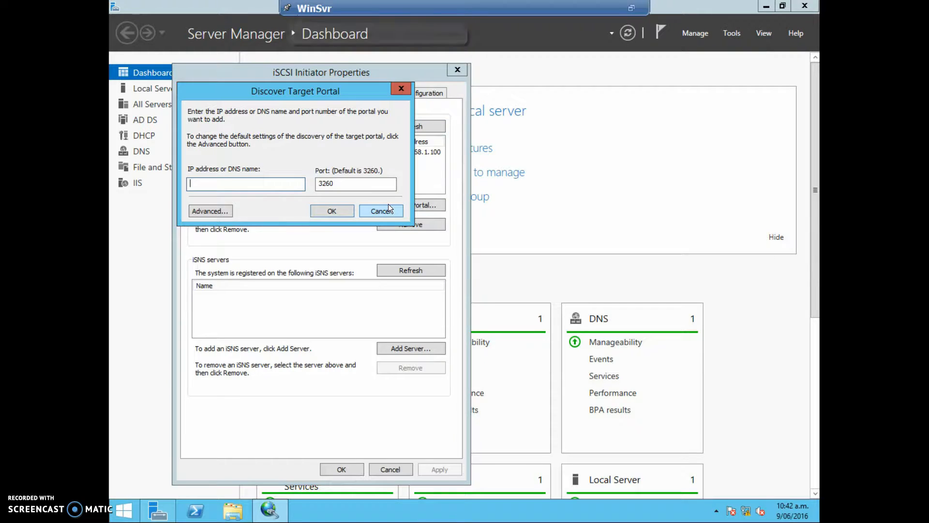
text(192.168.1.11)
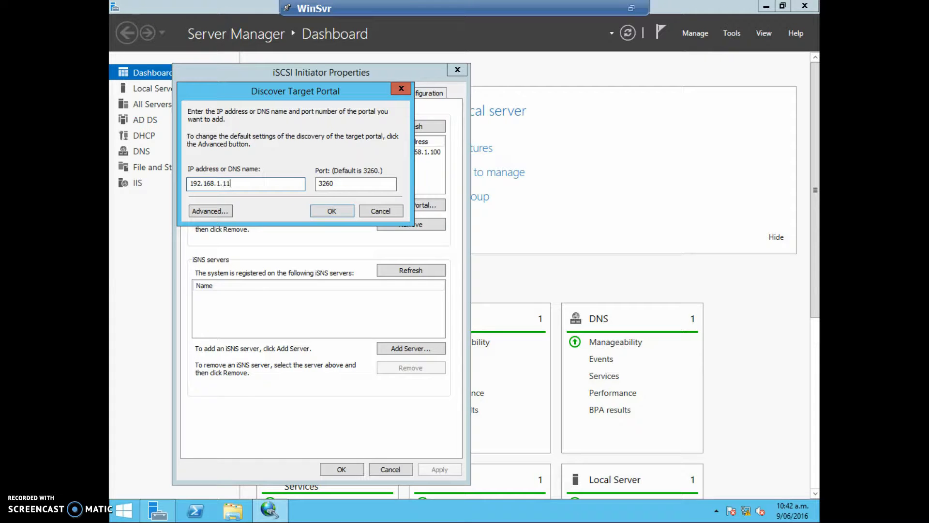
Step: Configure the portal discovery's advanced settings with Microsoft iSCSI Initiator as local adapter and 192.168.1.100 as initiator IP
click(226, 211)
click(352, 160)
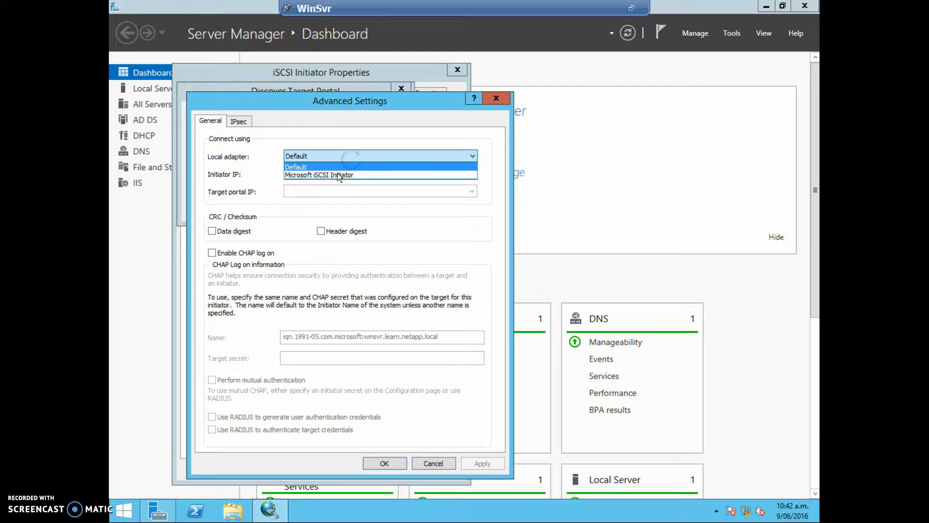
click(338, 175)
click(336, 173)
click(327, 200)
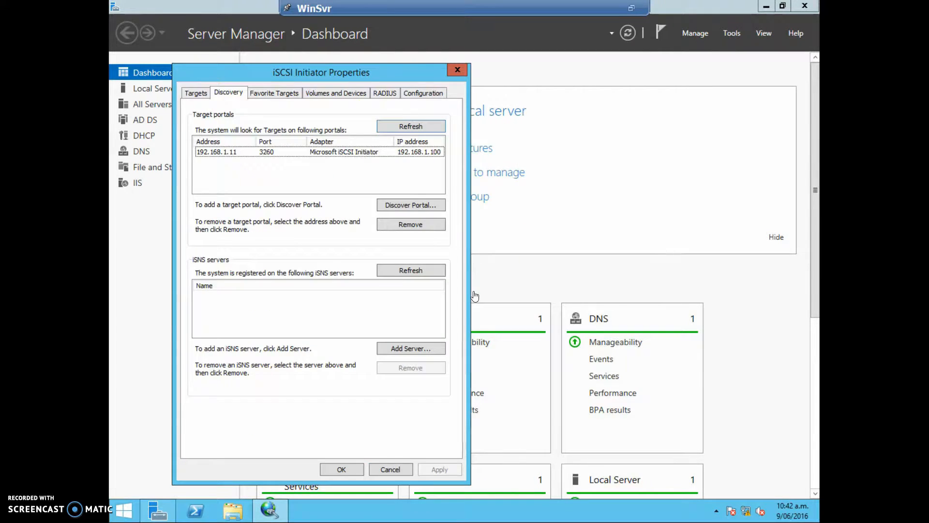
click(380, 153)
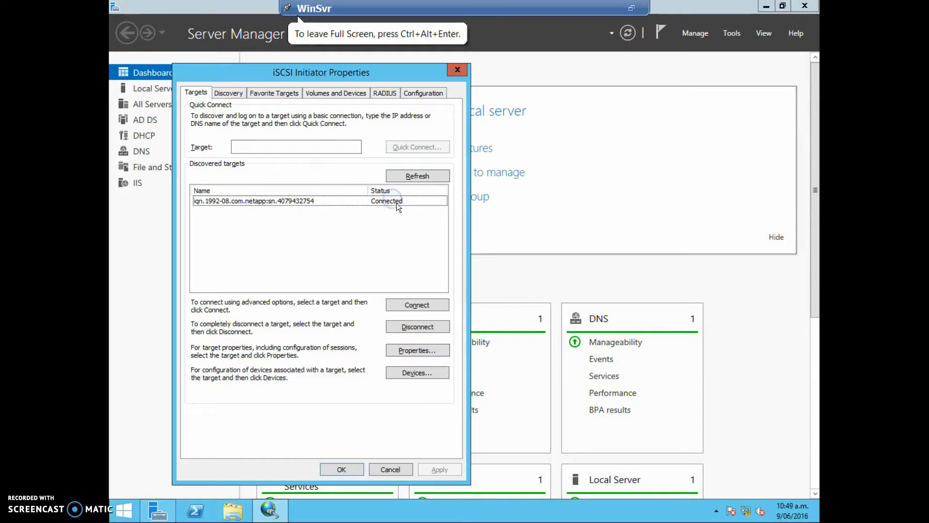
Step: Start connecting to the discovered NetApp target with multi-path enabled and open the connection's advanced settings
click(396, 202)
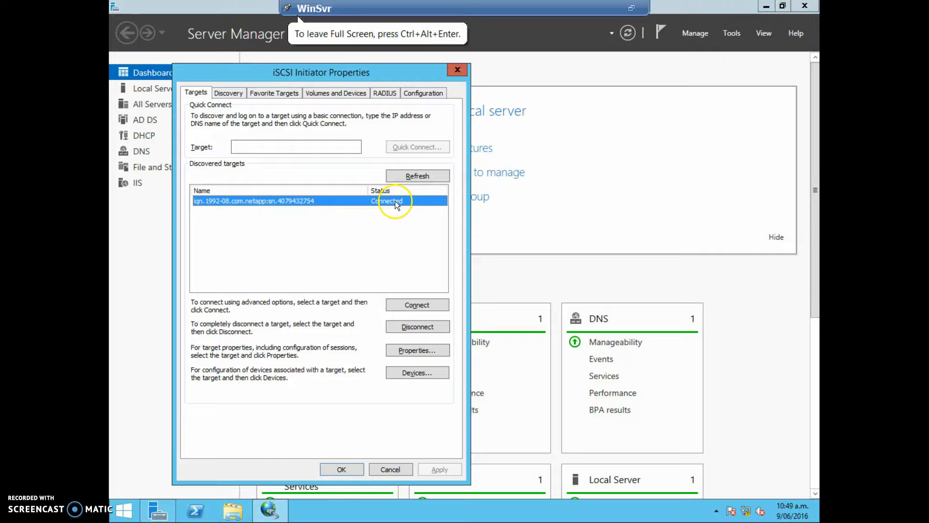
click(425, 306)
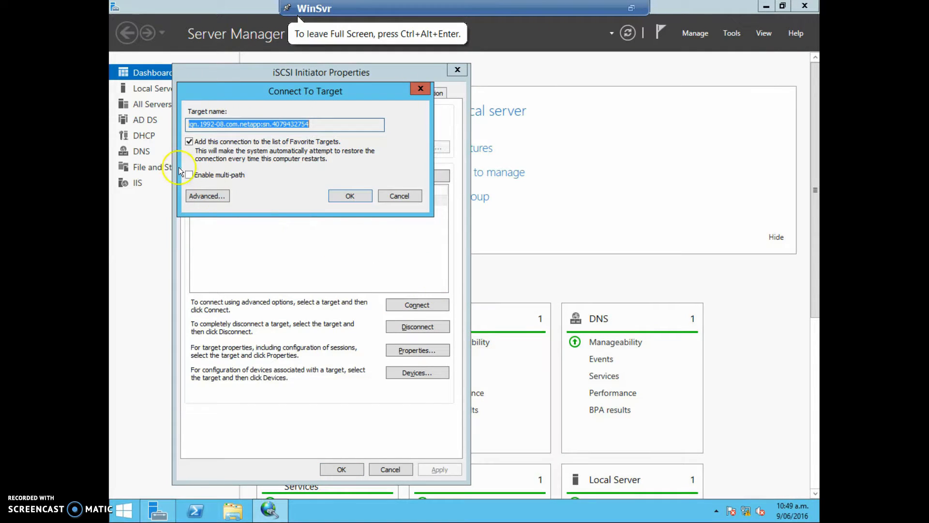
click(189, 175)
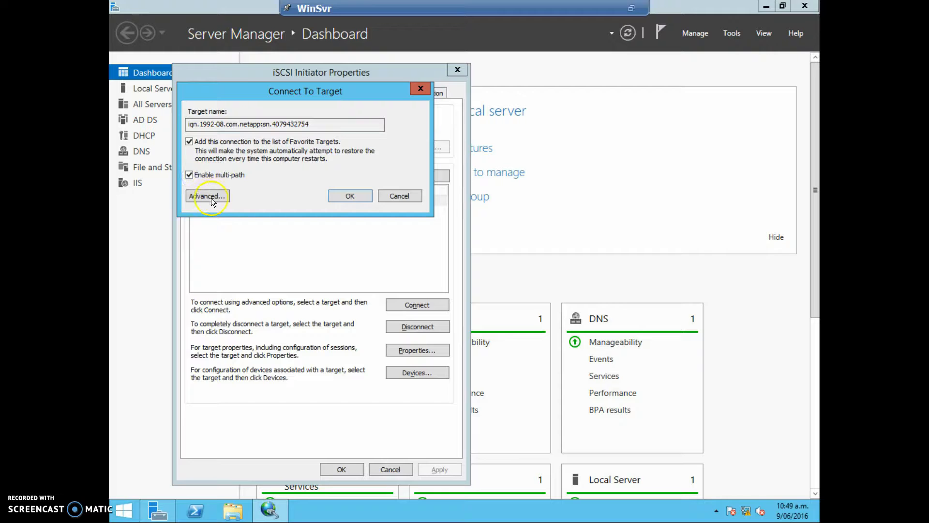
click(211, 196)
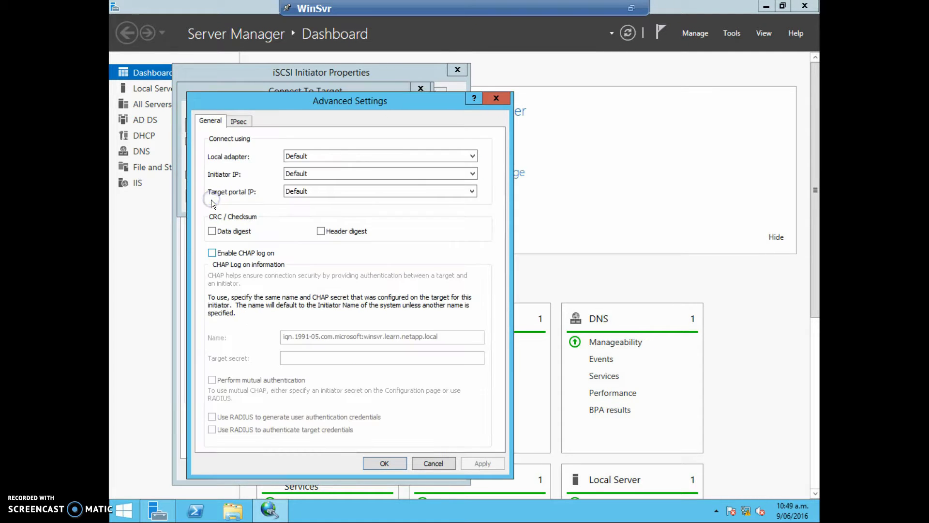
Step: Connect to the target using the Microsoft iSCSI Initiator adapter, initiator IP 192.168.1.100 and target portal 192.168.1.11 / 3260
click(355, 152)
click(355, 153)
click(351, 160)
click(340, 175)
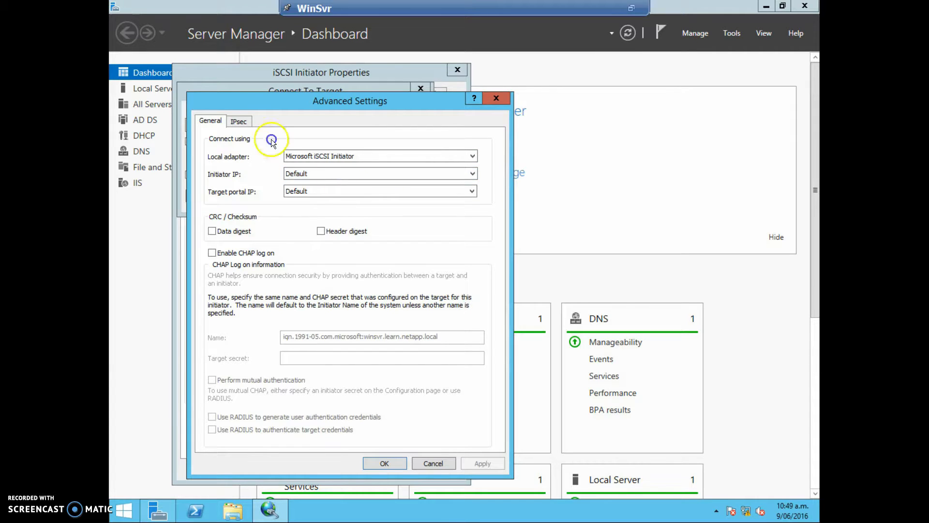
click(337, 175)
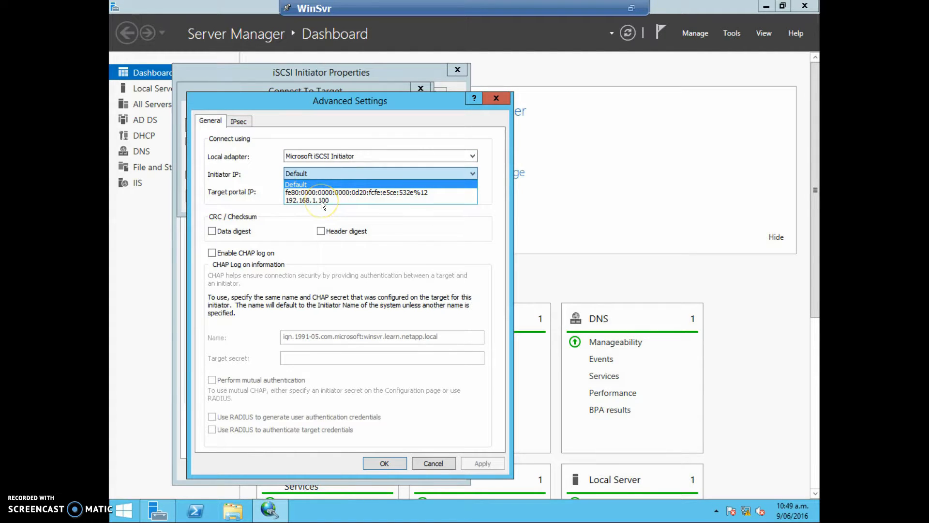
click(321, 200)
click(321, 191)
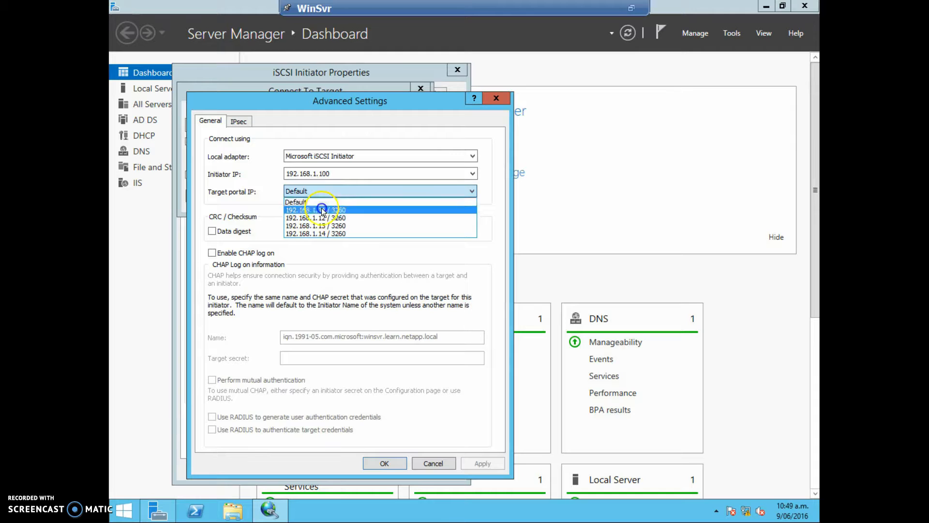
click(322, 209)
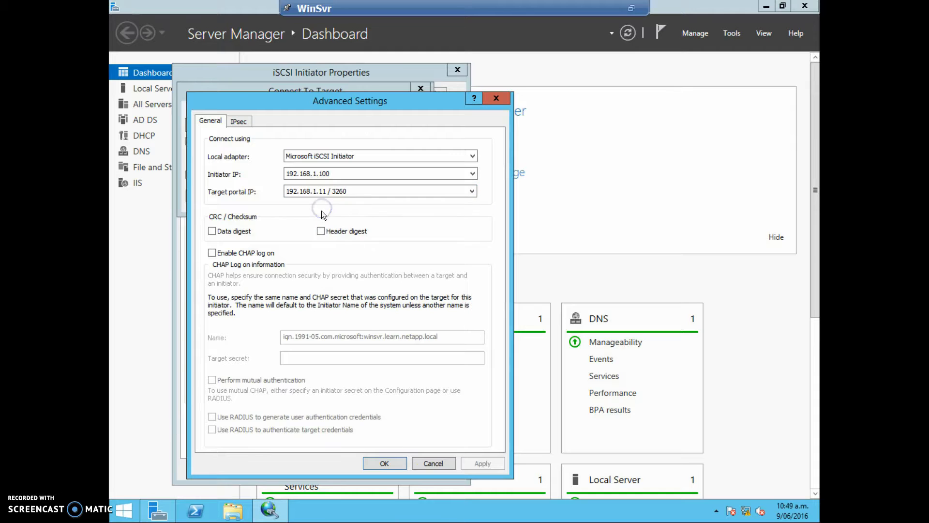
click(384, 463)
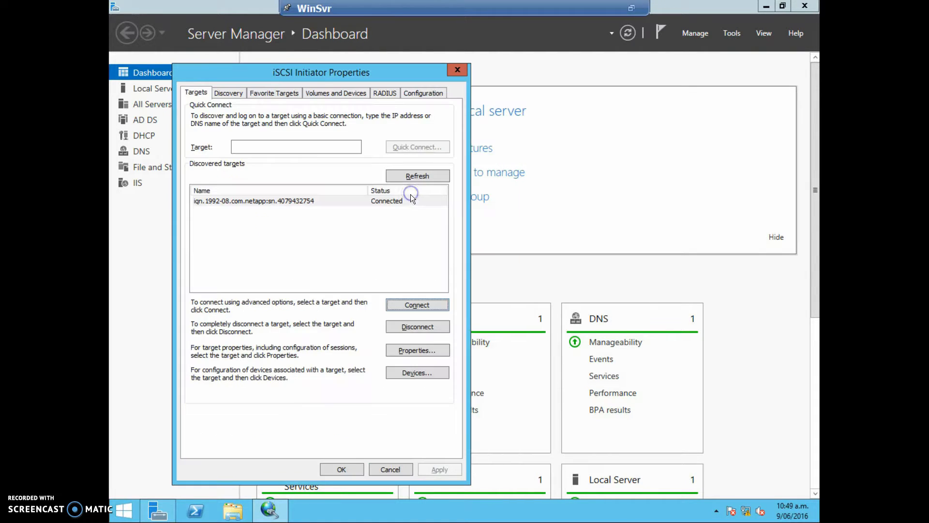
click(368, 202)
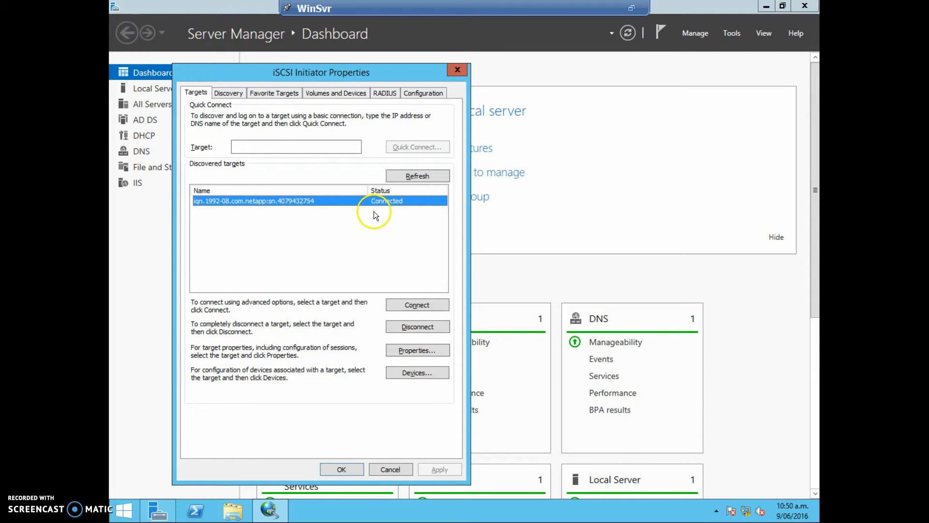
Step: Switch to the WinClient machine and start creating a new LUN in DOTSim's storage, advancing to its general properties
key(ctrl+alt+Return)
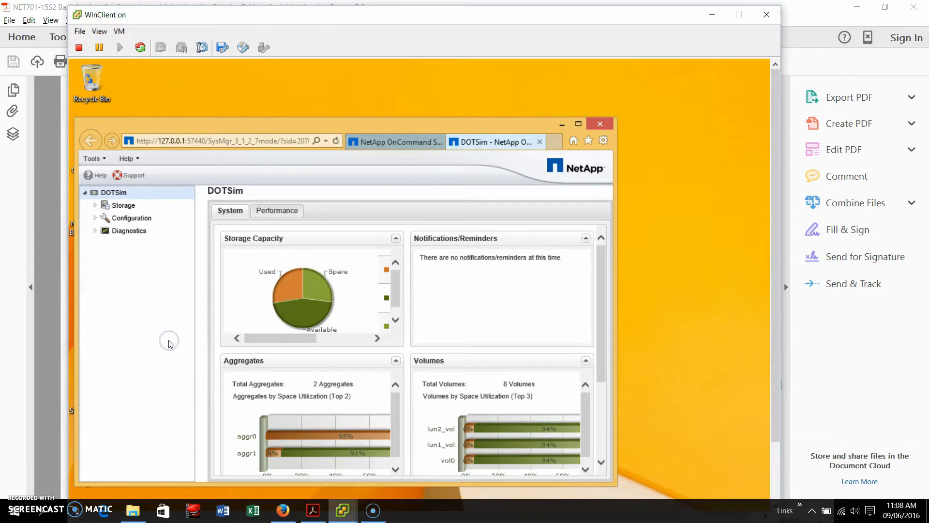
key(ctrl+alt+Return)
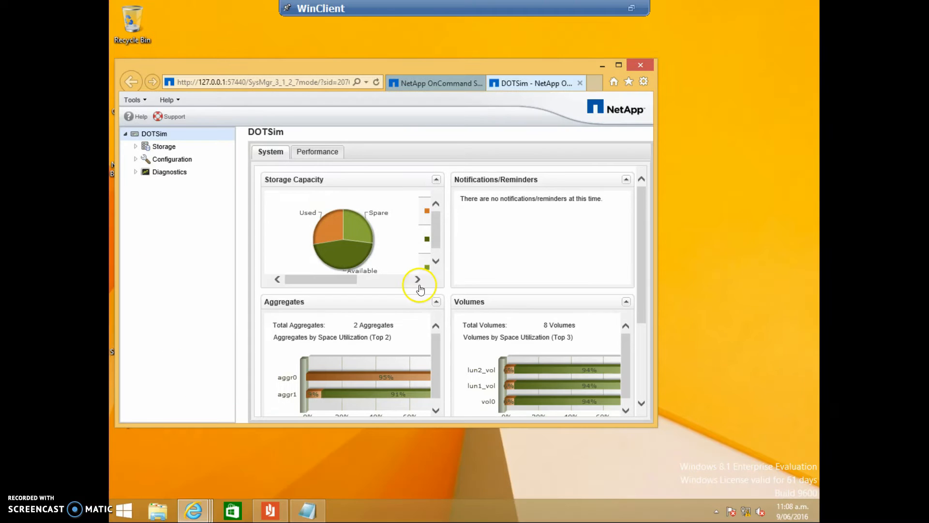
click(136, 146)
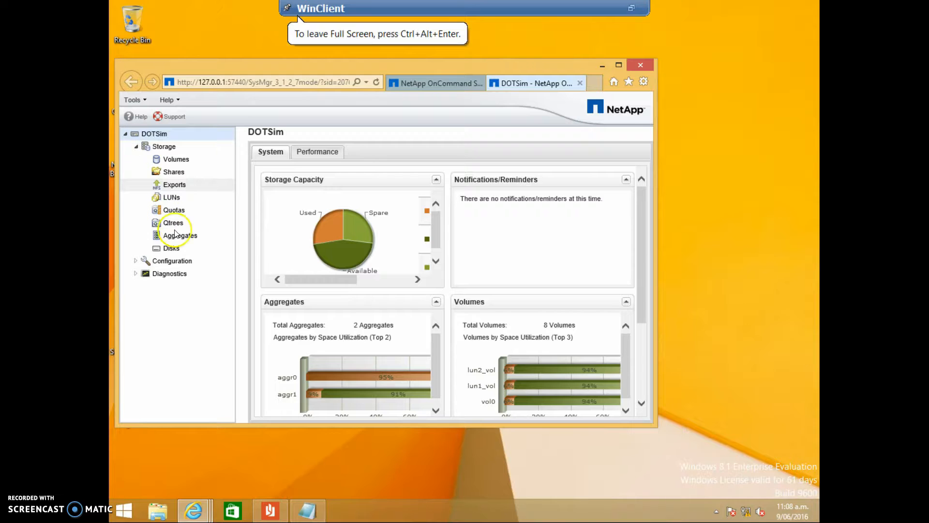
click(174, 197)
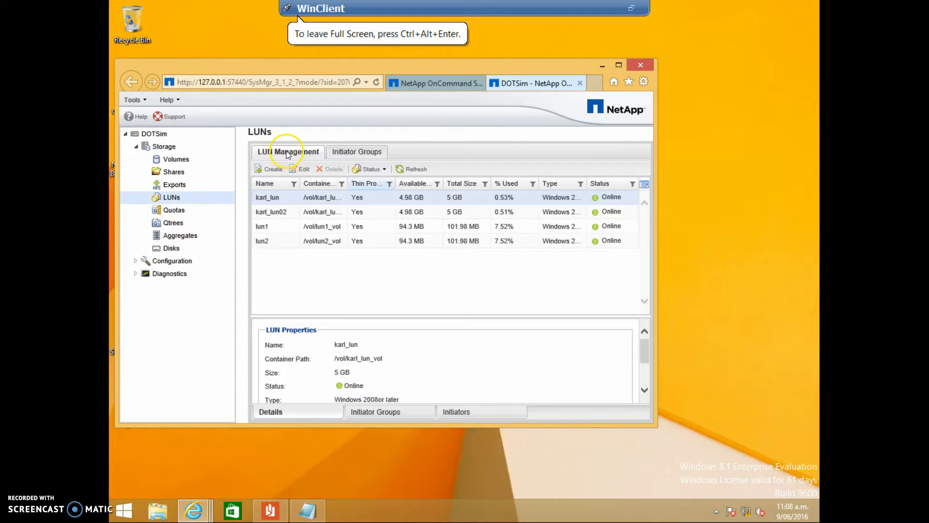
click(269, 170)
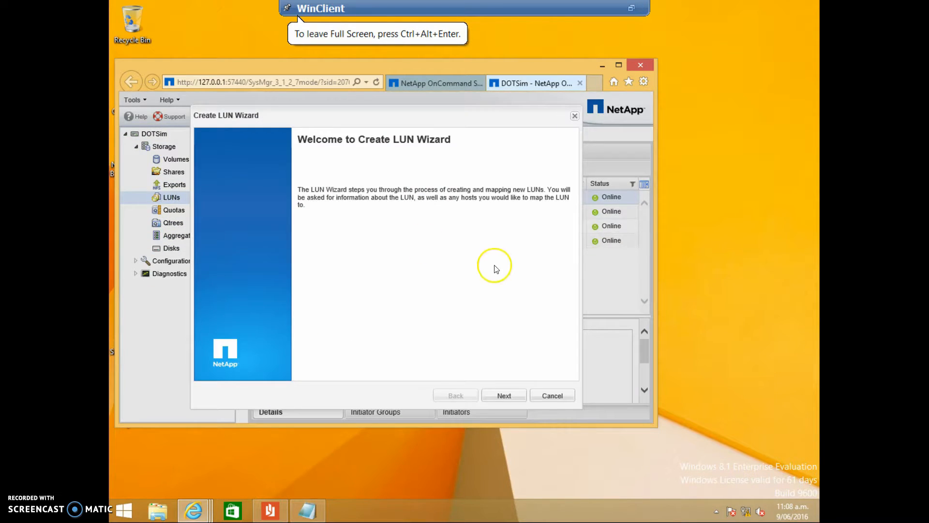
click(504, 395)
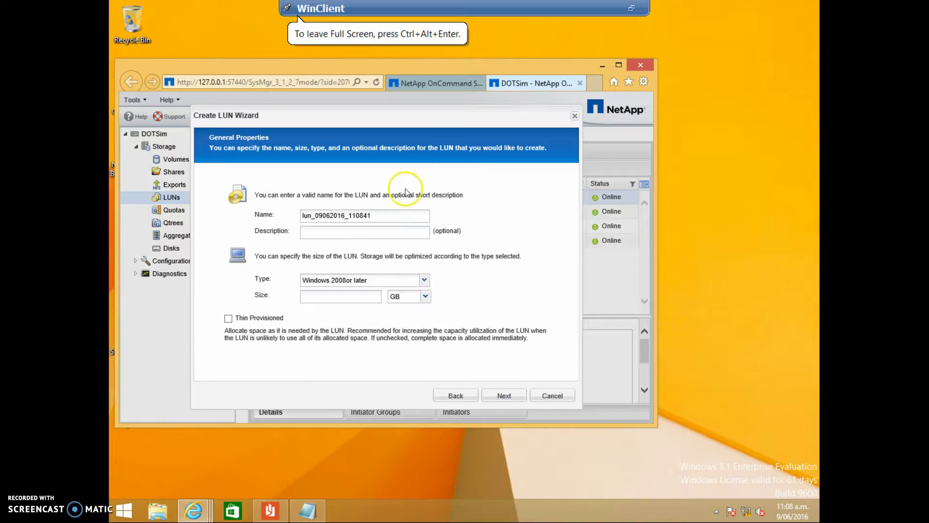
Step: Name the new LUN LUN_Demo and give it the description "LUN for demonstration"
click(324, 216)
drag(323, 213, 279, 212)
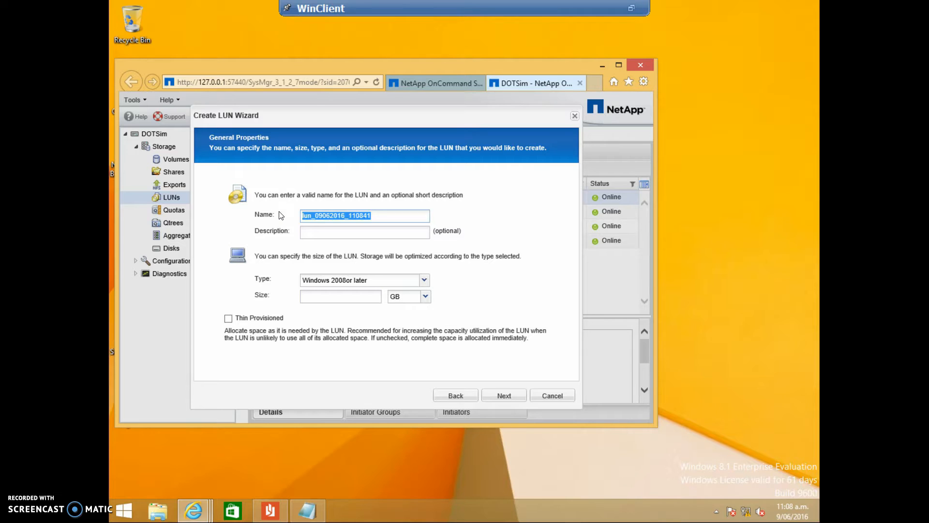
text(Lu)
key(BackSpace)
key(BackSpace)
text(LUN_Demo)
key(Tab)
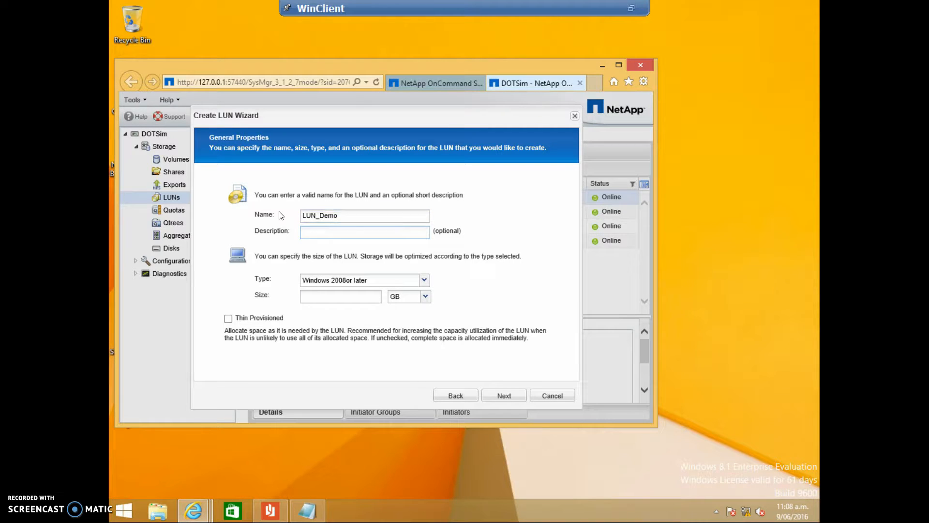
text(LUN for demonstration)
Step: Set the LUN size to 100 MB and accept the new flexible volume LUN_Demo_vol in aggregate aggr1 as container
click(342, 297)
text(100)
click(425, 296)
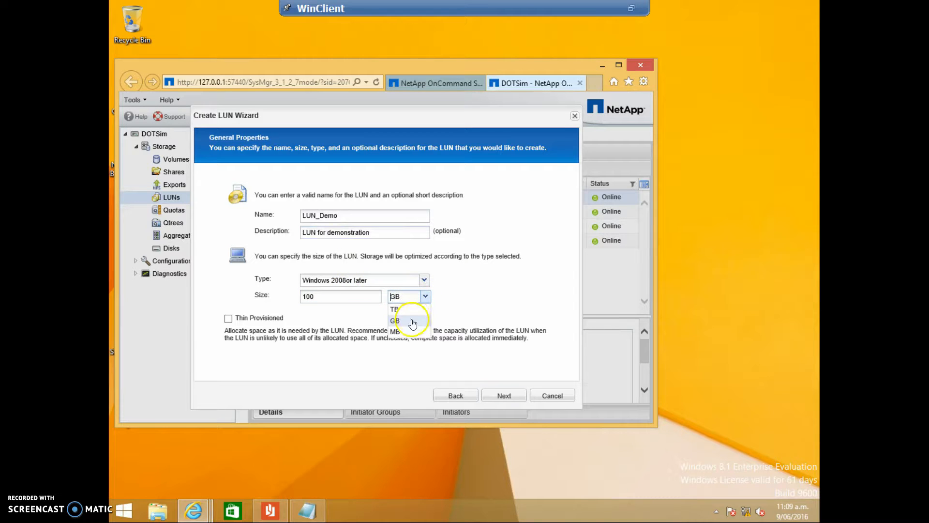
click(396, 332)
click(504, 396)
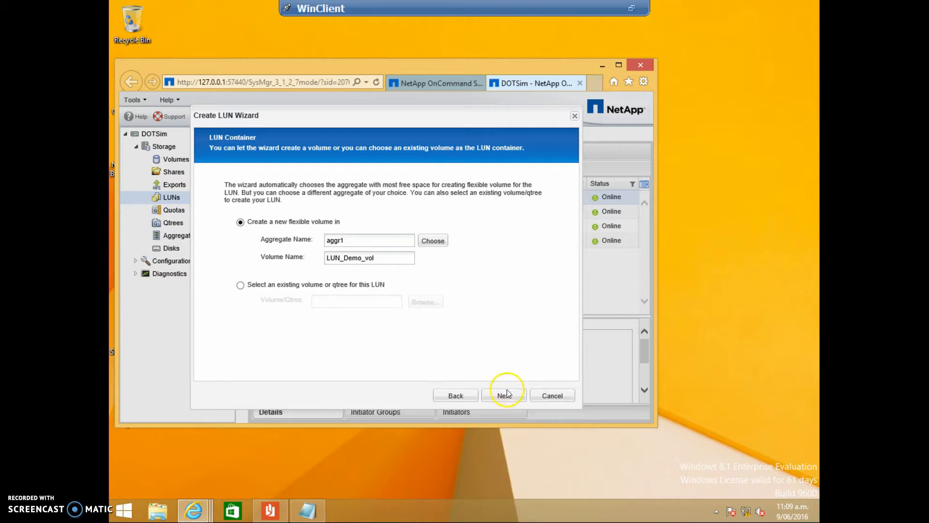
click(504, 395)
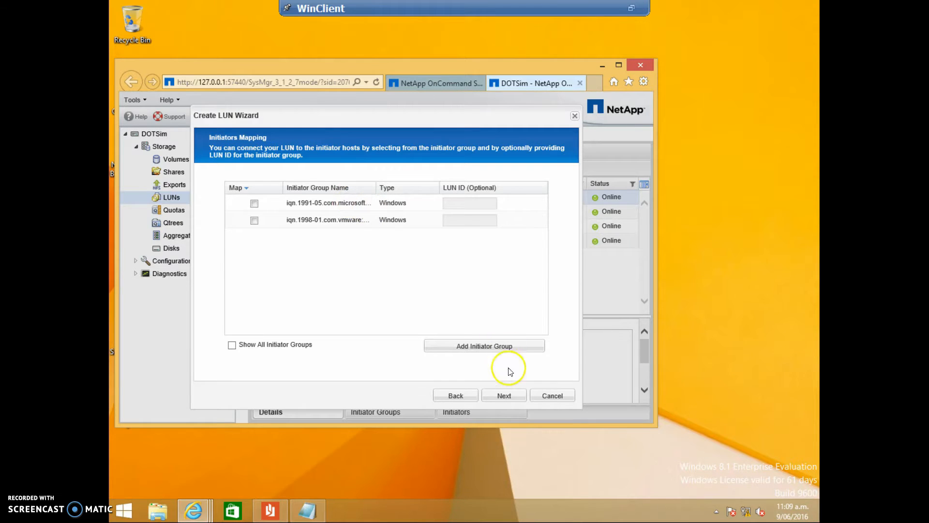
Step: Start a new iSCSI initiator group for Windows, named with WinSvr's copied initiator name iqn.1991-05.com.microsoft:winsvr.learn.netapp.local
click(493, 346)
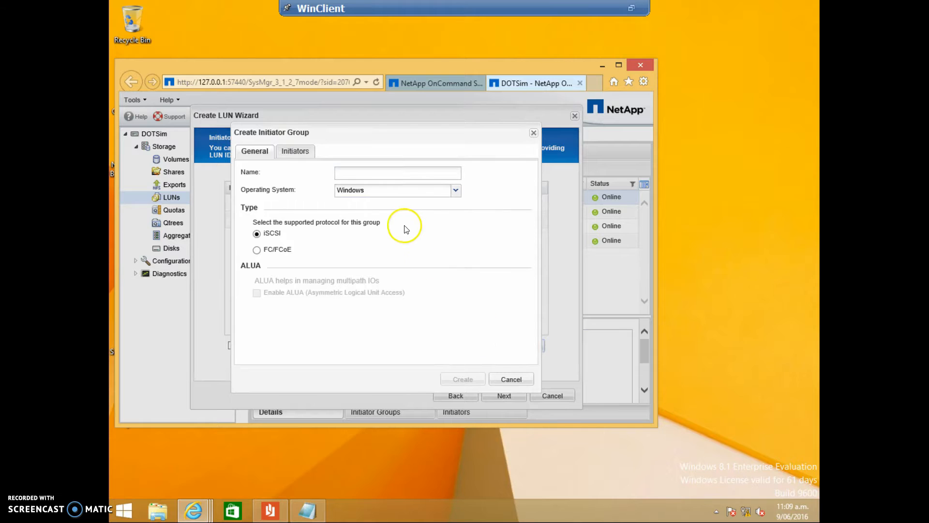
click(378, 174)
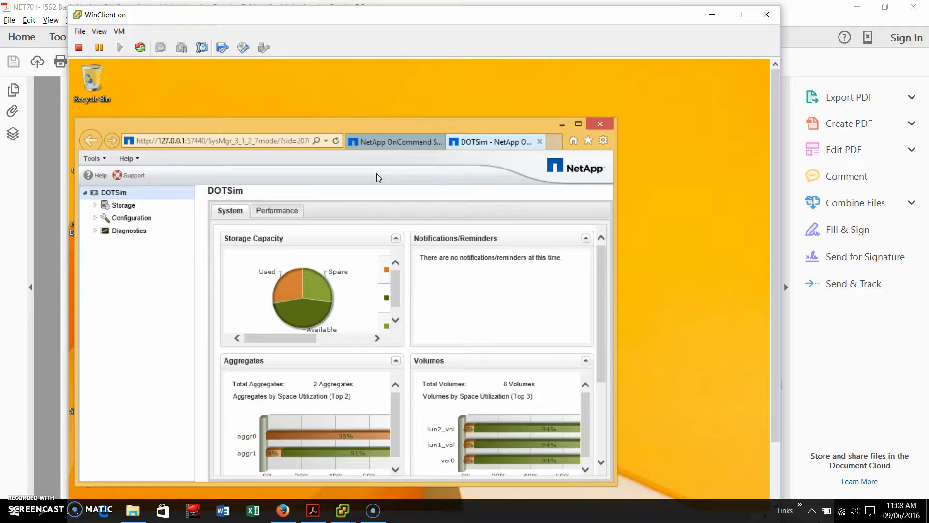
mouse_move(349, 510)
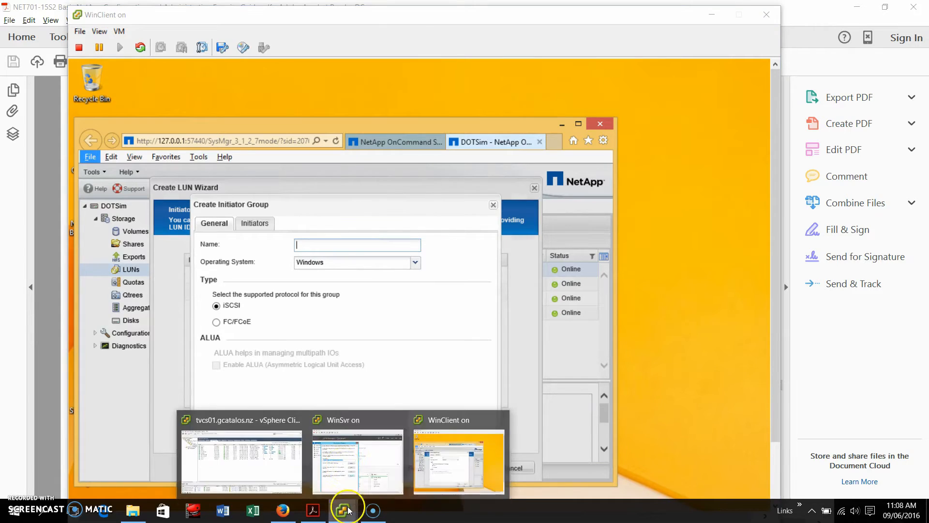
click(338, 467)
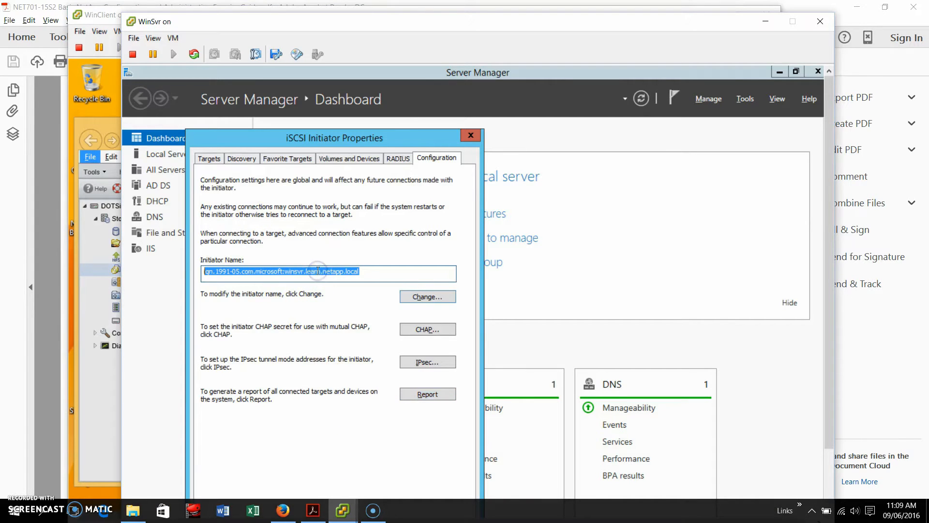
mouse_move(350, 512)
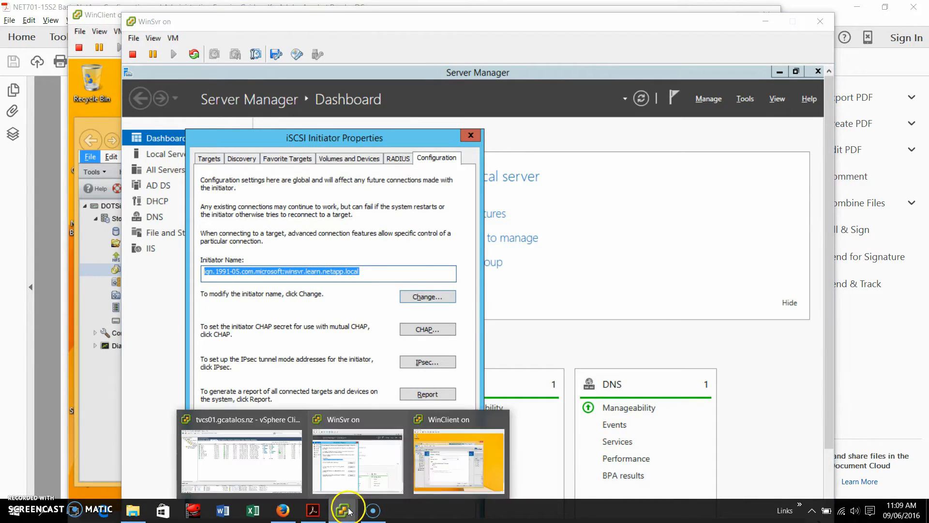
click(443, 465)
key(ctrl+alt+Return)
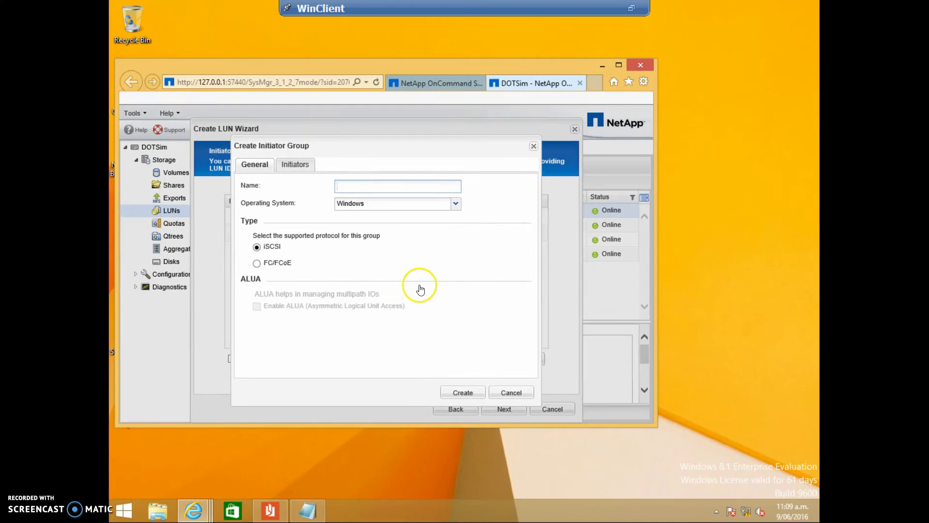
text(iqn.1991-05.com.microsoft:winsvr.learn.netapp.local)
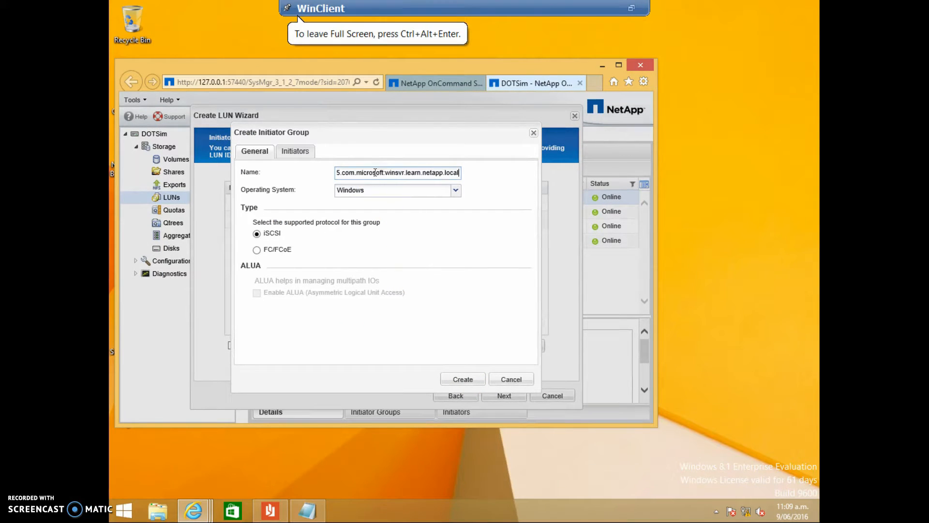
key(Home)
key(End)
Step: Add initiator iqn.1991-05.com.microsoft:winsvr.learn.netapp.local to the group and create the initiator group
click(296, 153)
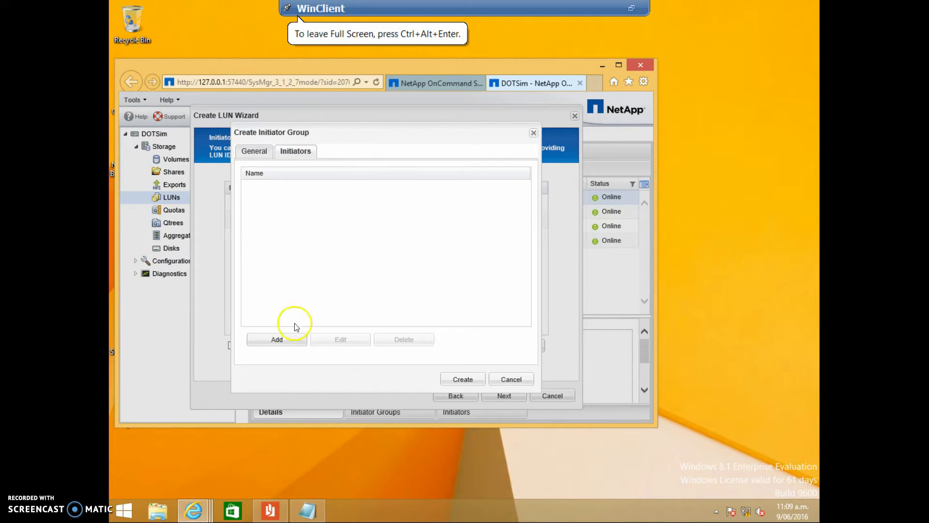
click(291, 337)
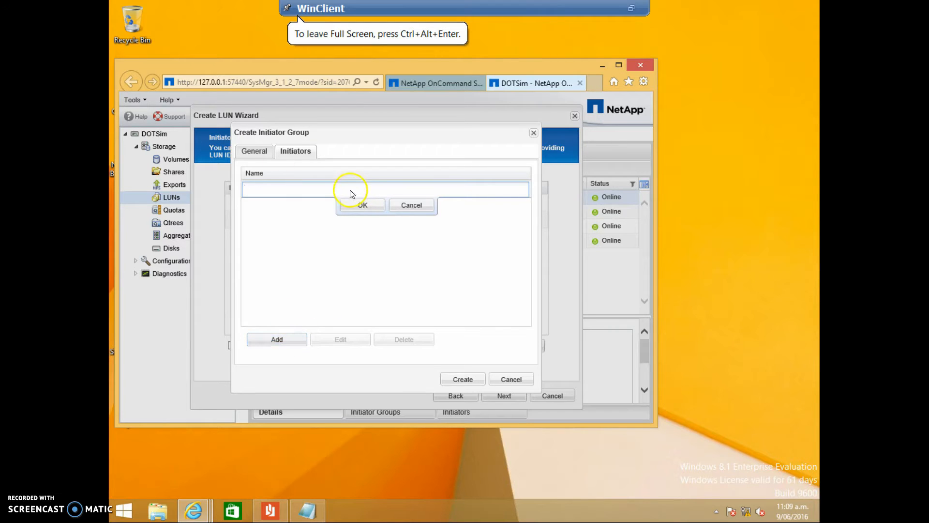
text(iqn.1991-05.com.microsoft:winsvr.learn.netapp.local)
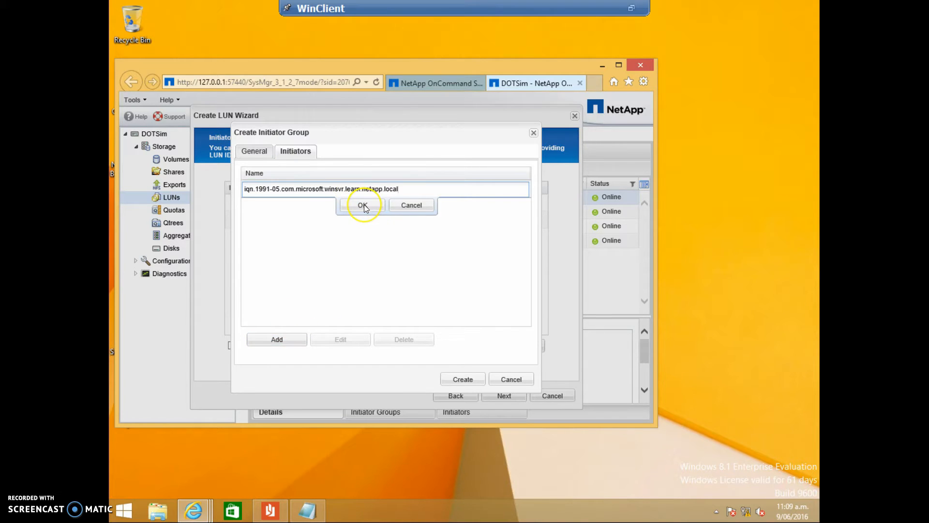
click(363, 207)
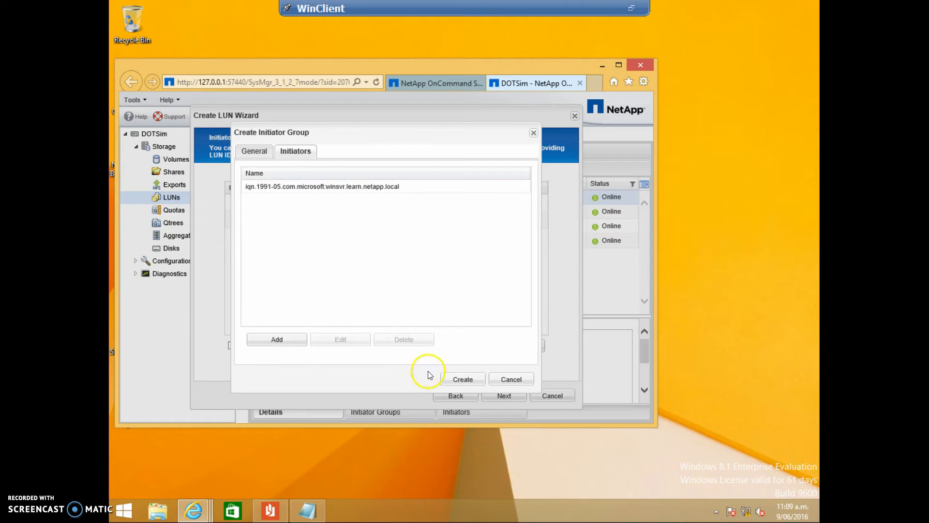
click(463, 379)
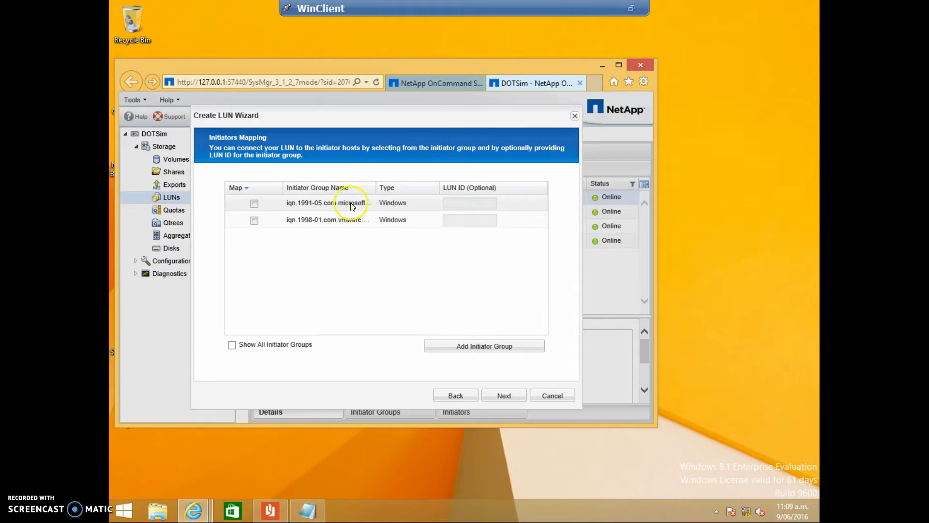
Step: Map LUN_Demo to the iqn.1991-05.com.microsoft initiator group and complete the LUN creation
click(254, 204)
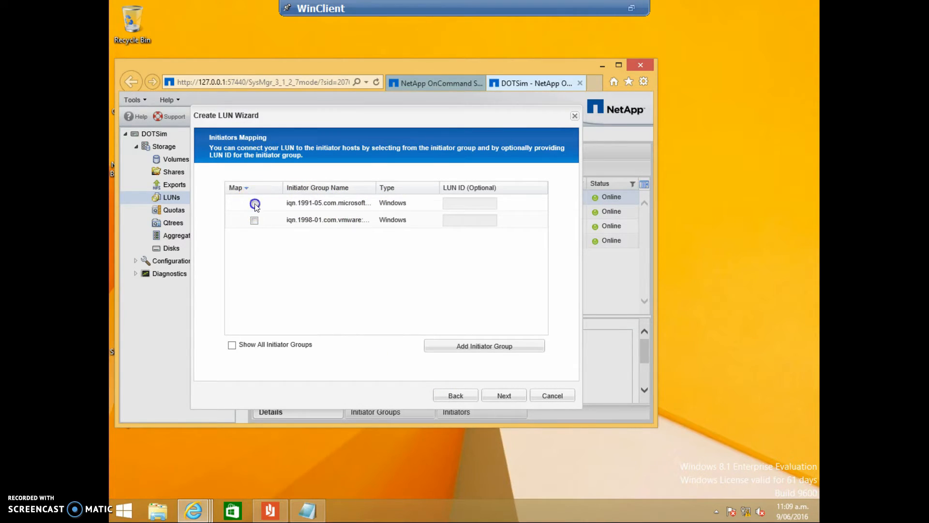
click(506, 396)
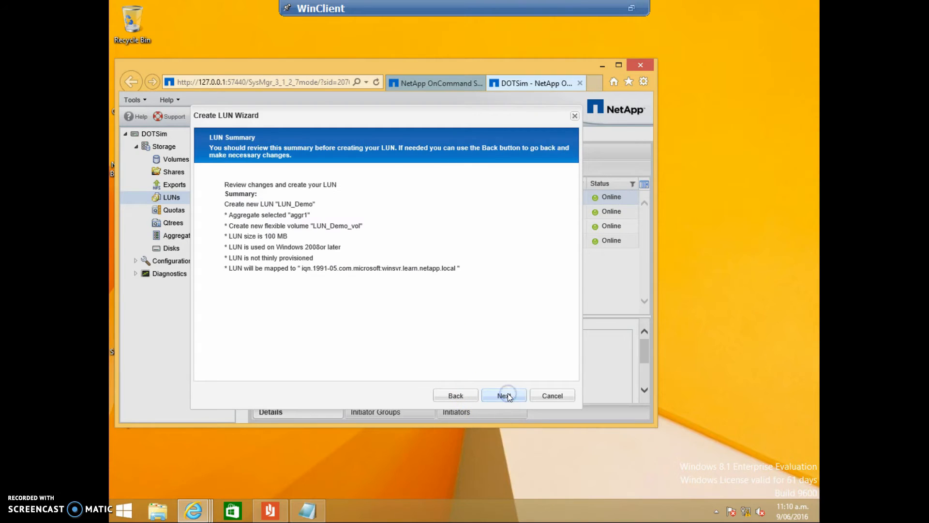
click(507, 395)
click(552, 395)
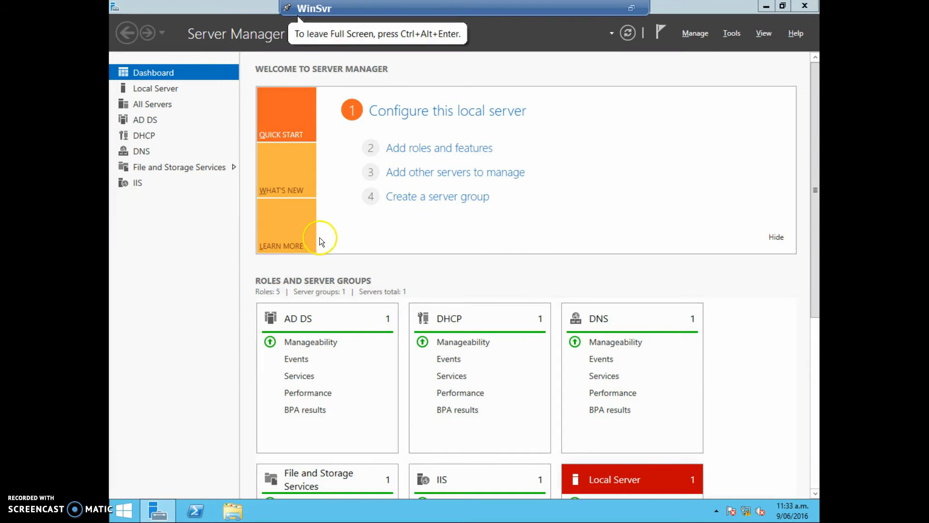
Step: Switch to WinSvr, minimize the This PC window and open Disk Management in Computer Management to show Disk 12
click(317, 233)
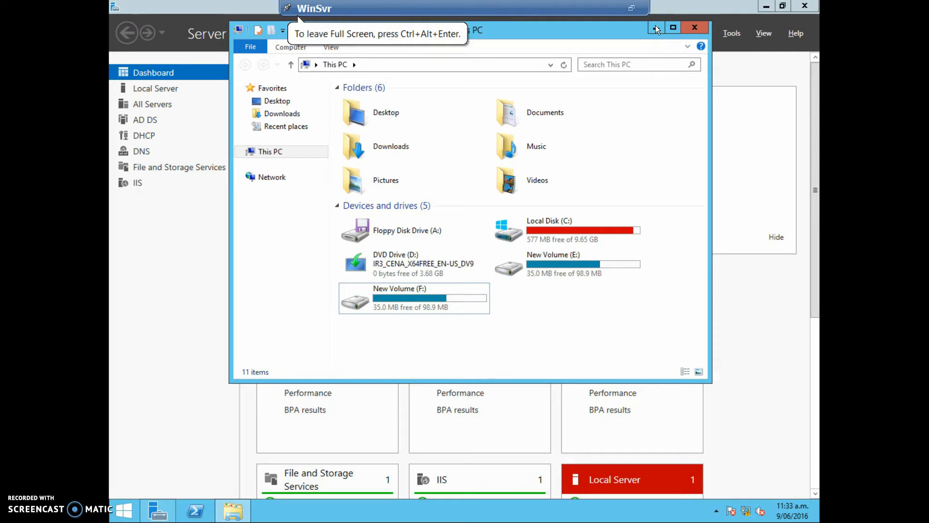
click(656, 27)
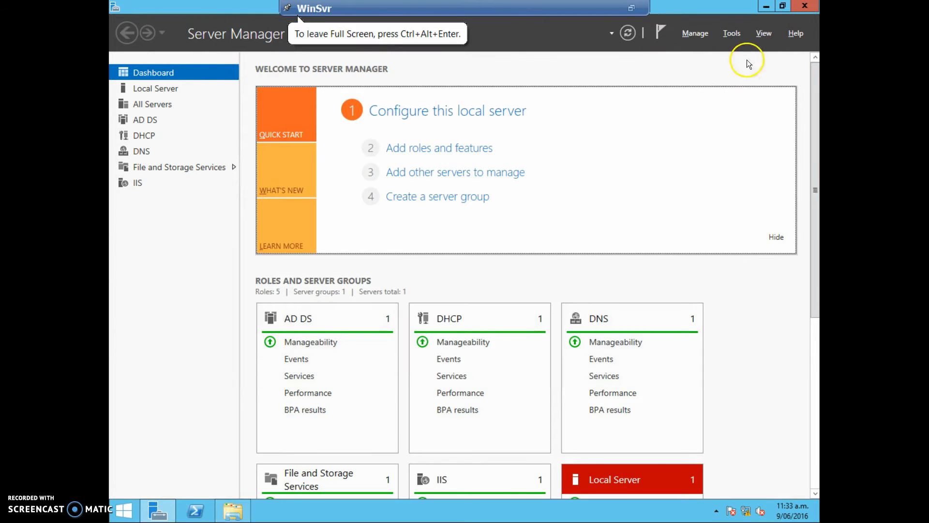
click(733, 33)
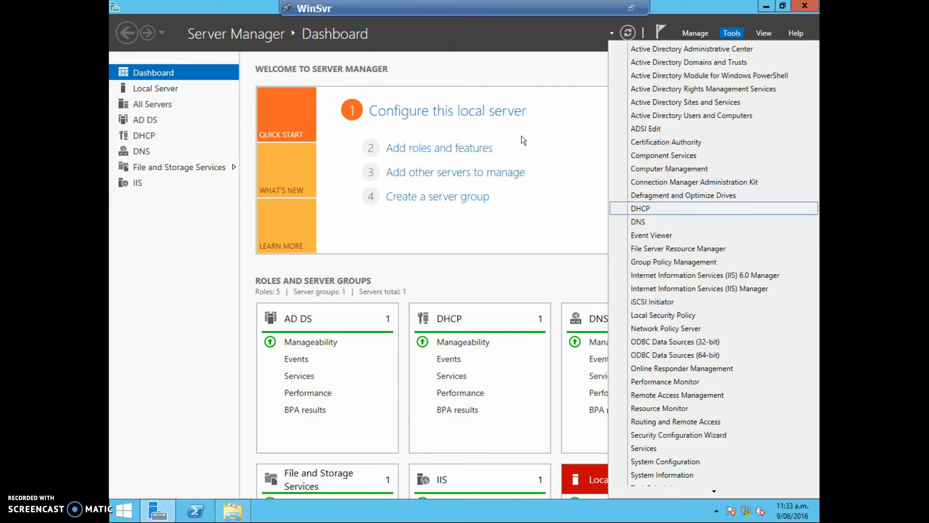
click(669, 168)
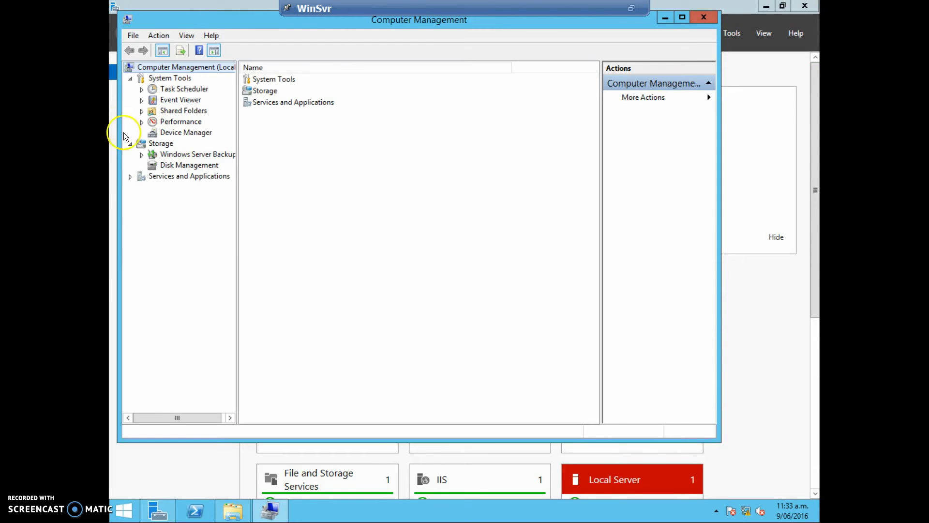
click(187, 165)
scroll(584, 387, down, 10)
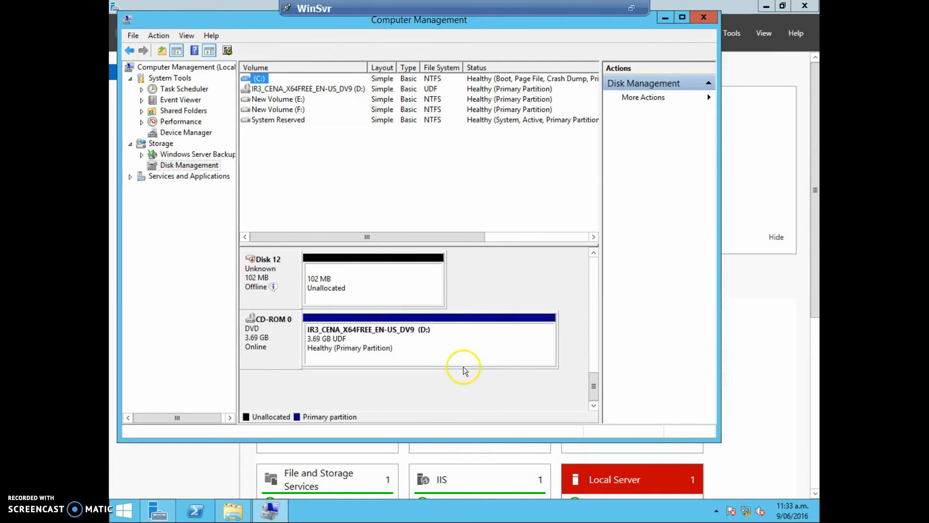
Step: Bring Disk 12 online and initialize it with the MBR (Master Boot Record) partition style
click(353, 286)
right_click(286, 267)
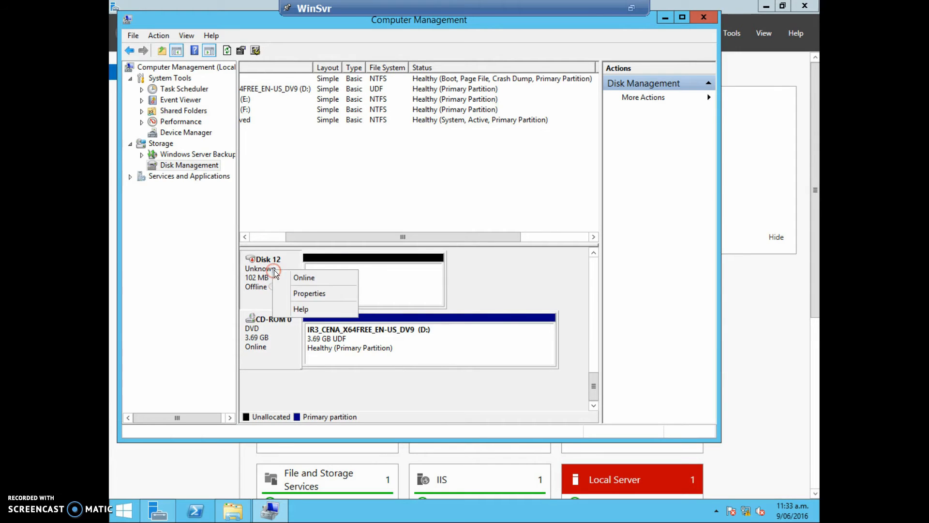
click(305, 276)
right_click(281, 271)
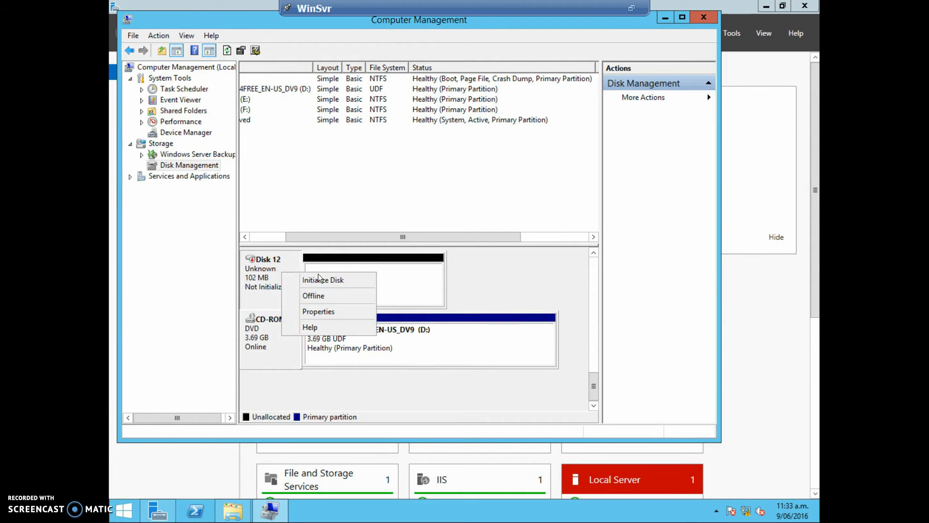
click(342, 278)
click(462, 303)
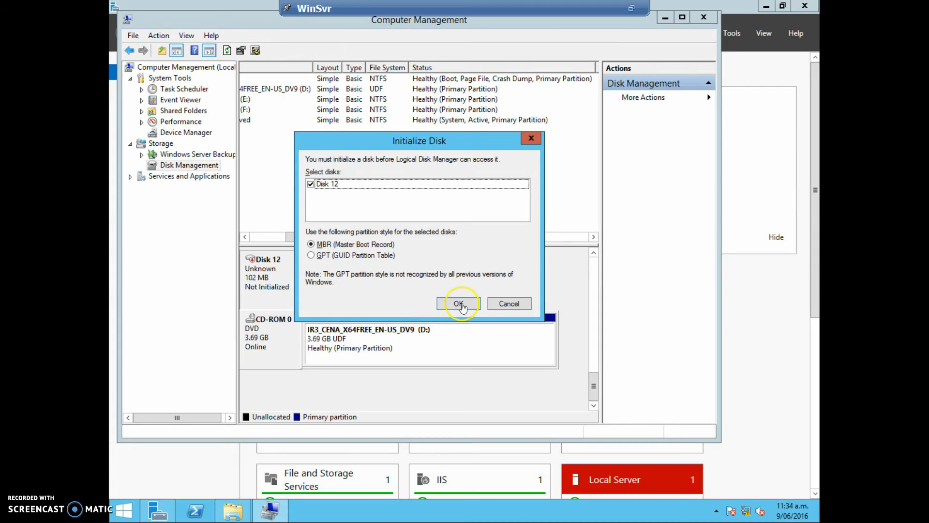
Step: Start a new simple volume on Disk 12's unallocated space, accepting the proposed size and drive letter G
right_click(371, 270)
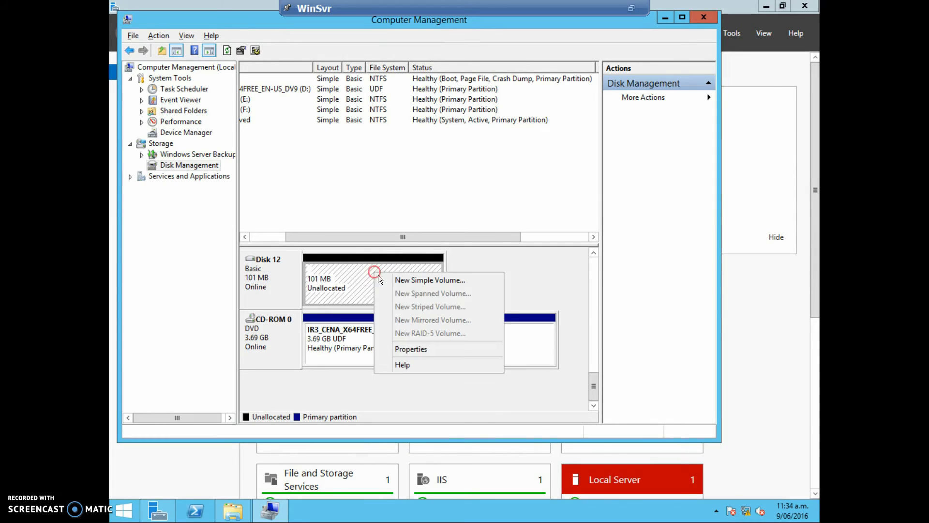
click(422, 280)
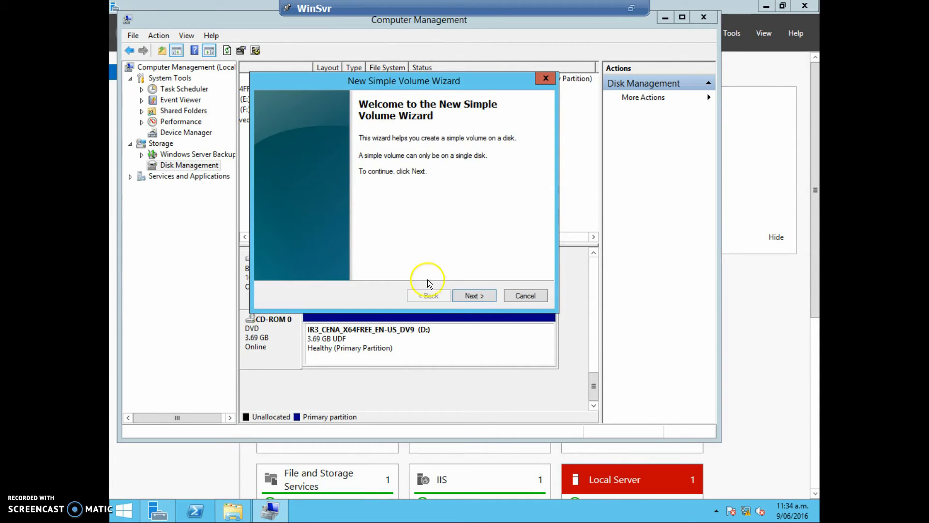
click(465, 295)
click(373, 234)
click(468, 294)
click(476, 295)
Step: Label the new volume Lun Demo, keep NTFS with default allocation unit size and quick format, and finish creating it
click(450, 244)
drag(426, 224, 320, 235)
text(Lun Demo)
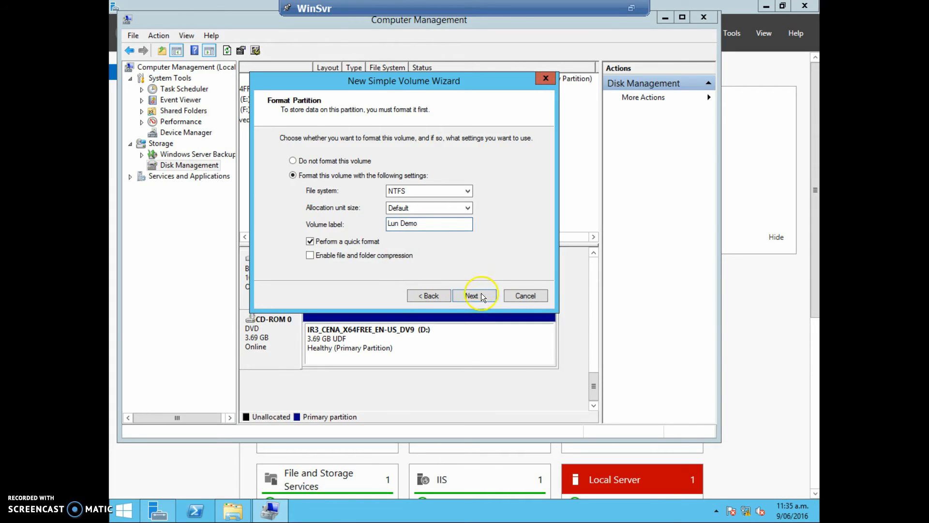
click(482, 297)
click(486, 295)
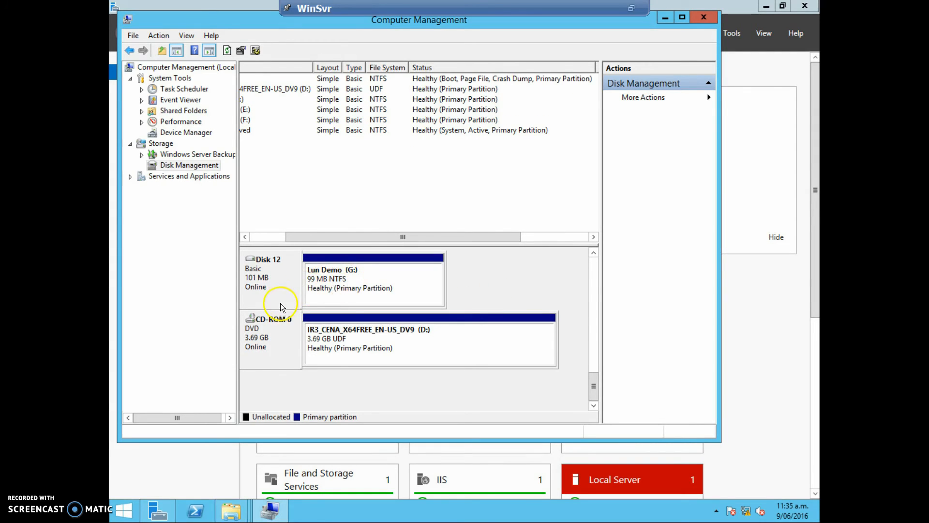
Step: Quick format drive G: from the pending Windows format prompt as NTFS with 4096-byte allocation units, proceeding even though the drive is in use
click(231, 511)
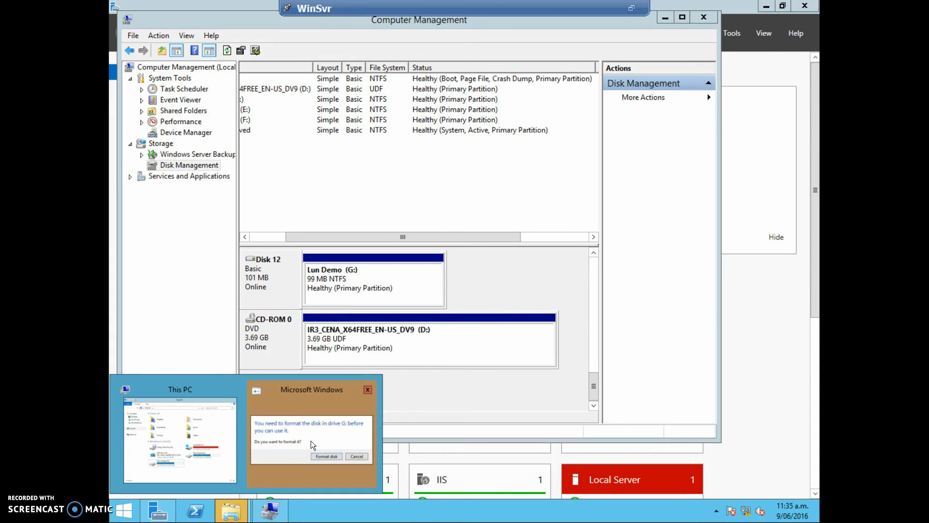
click(311, 441)
click(492, 267)
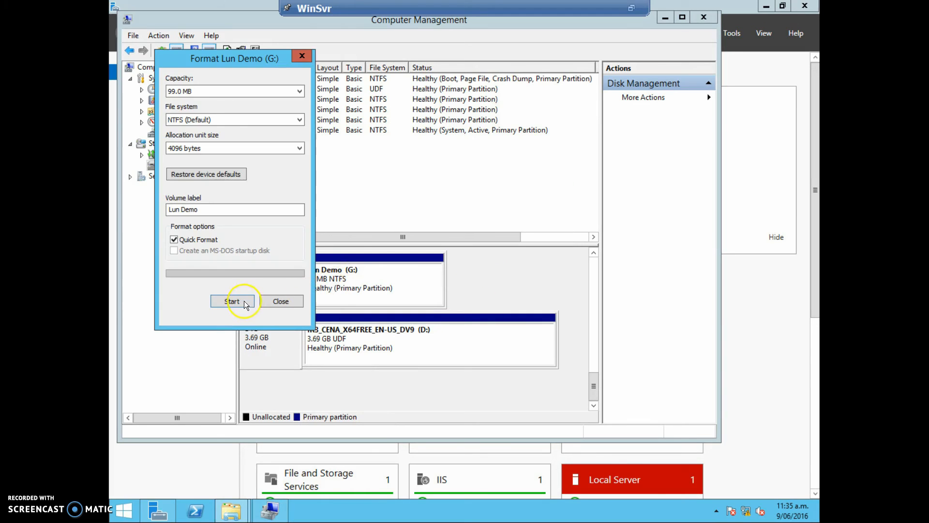
click(232, 301)
click(493, 256)
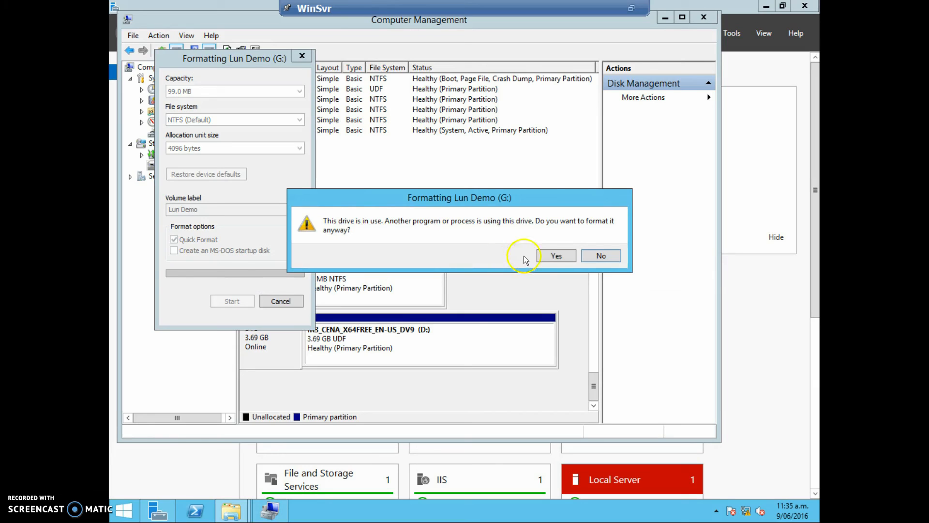
click(551, 256)
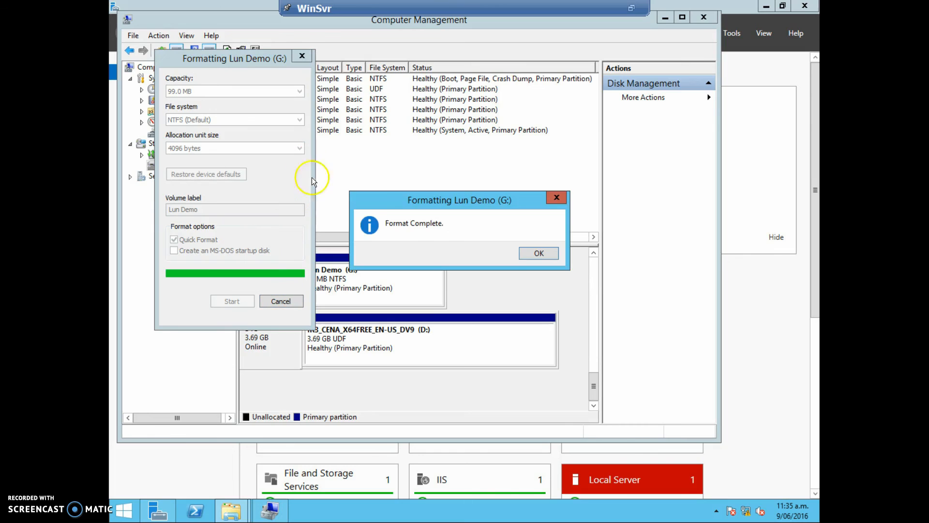
click(531, 253)
click(283, 300)
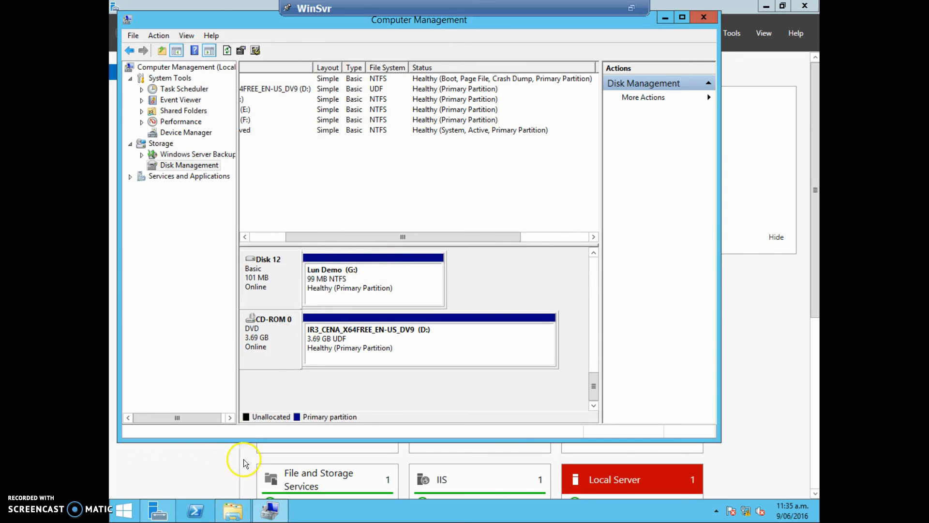
Step: Switch to the This PC window, open the Lun Demo (G:) drive to check its contents and return to the drive list
click(232, 513)
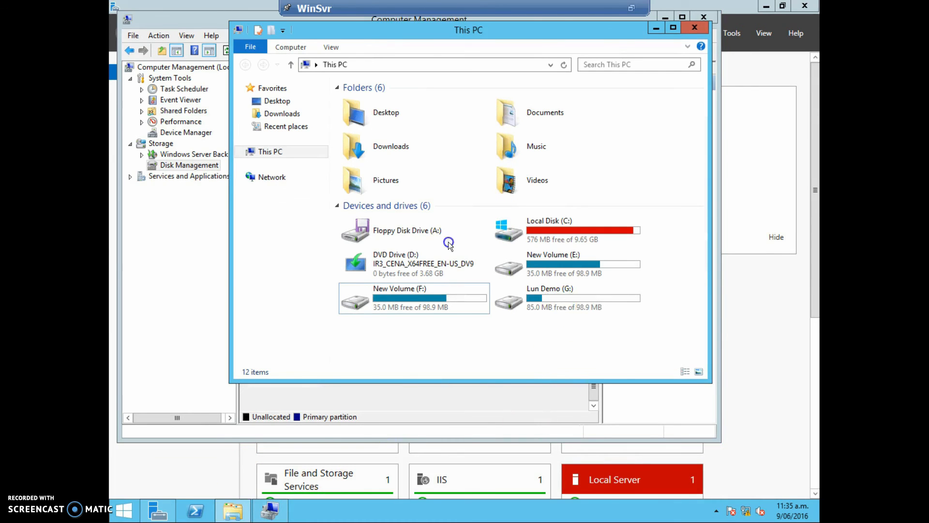
click(625, 310)
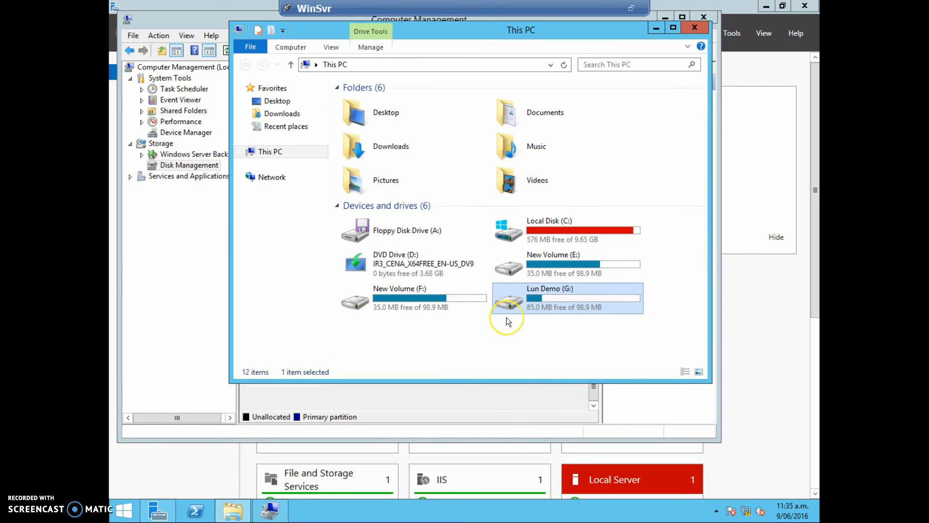
right_click(565, 311)
double_click(564, 311)
key(BackSpace)
click(492, 346)
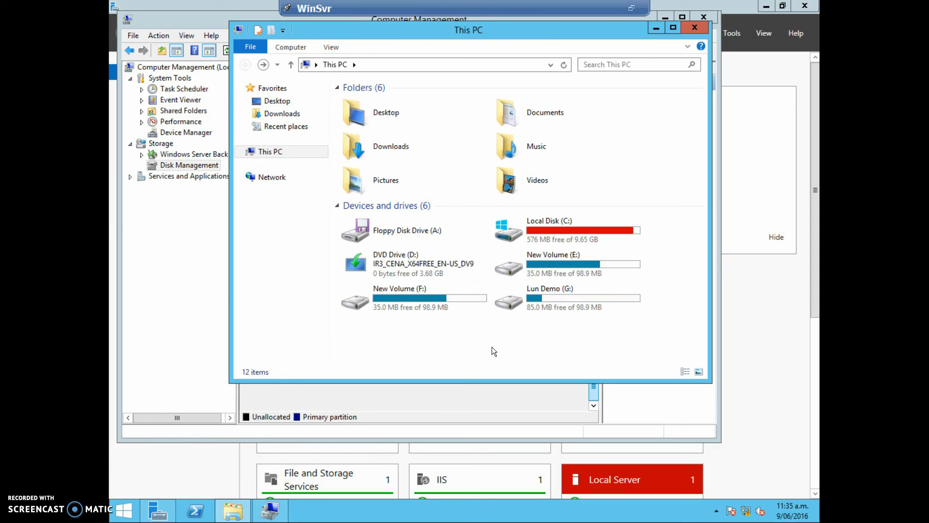